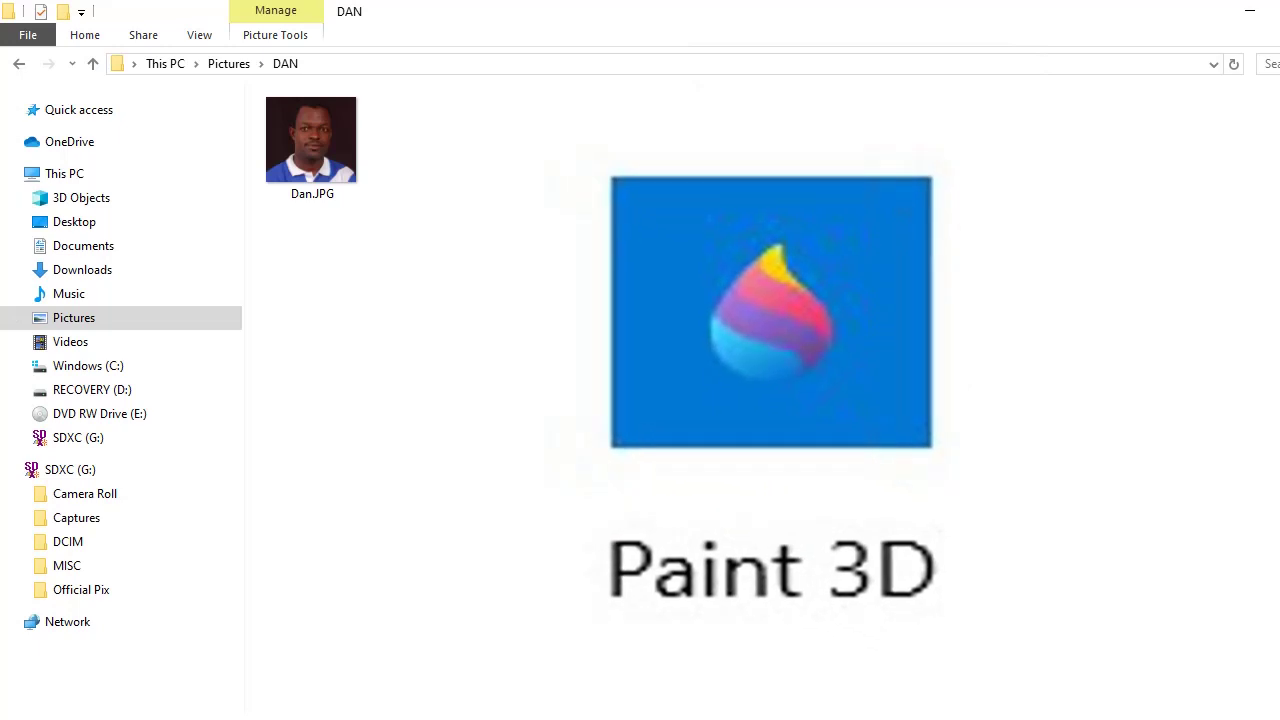
Launch Paint 3D and start a new blank project.
key(super)
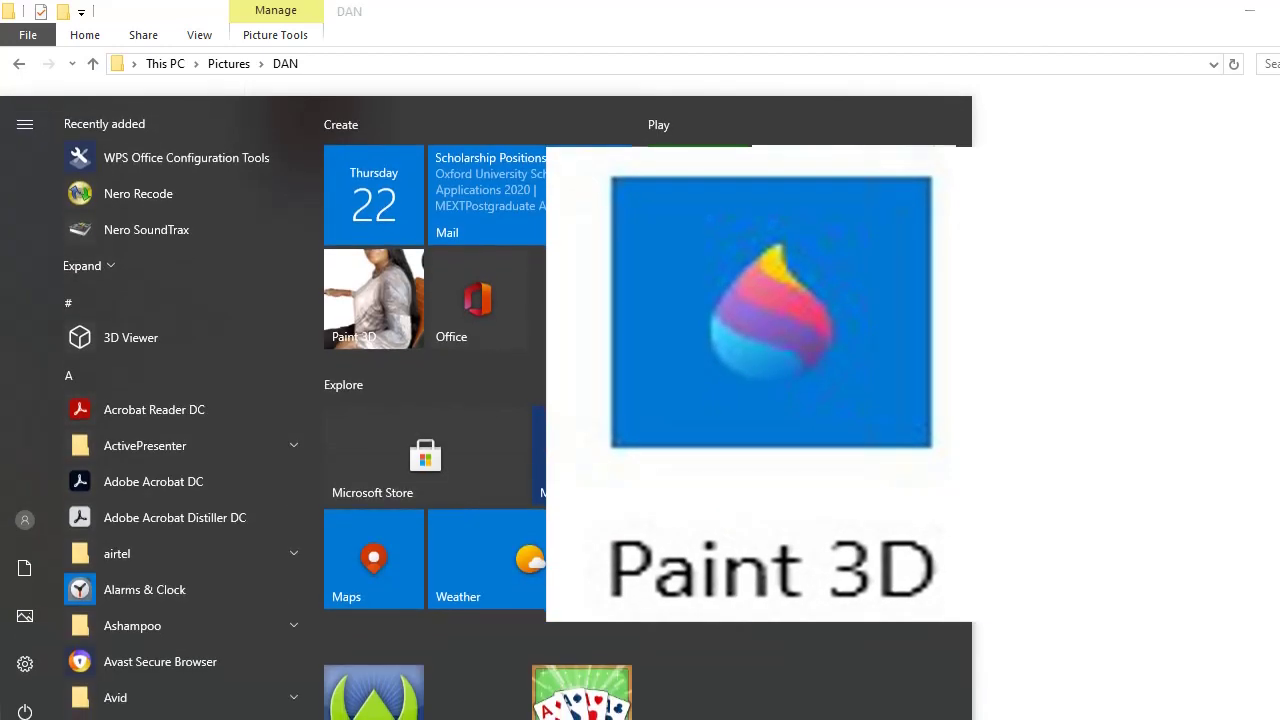
text(PAINT)
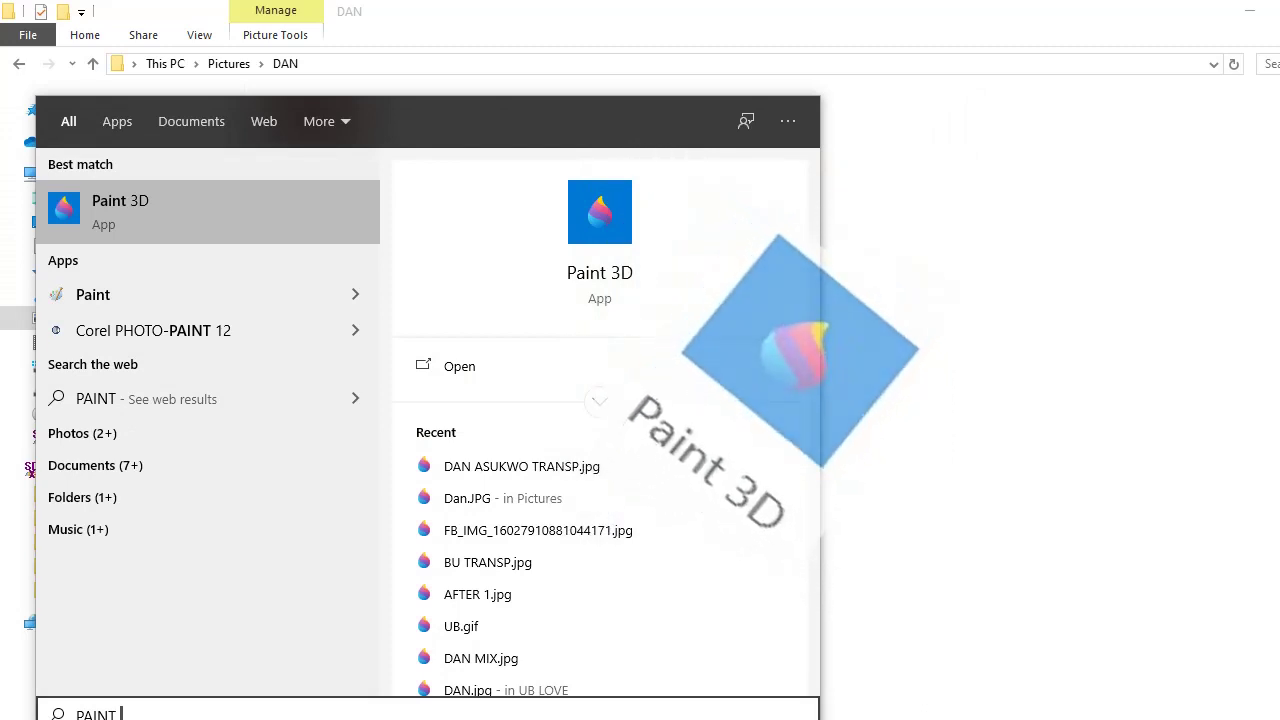
click(116, 212)
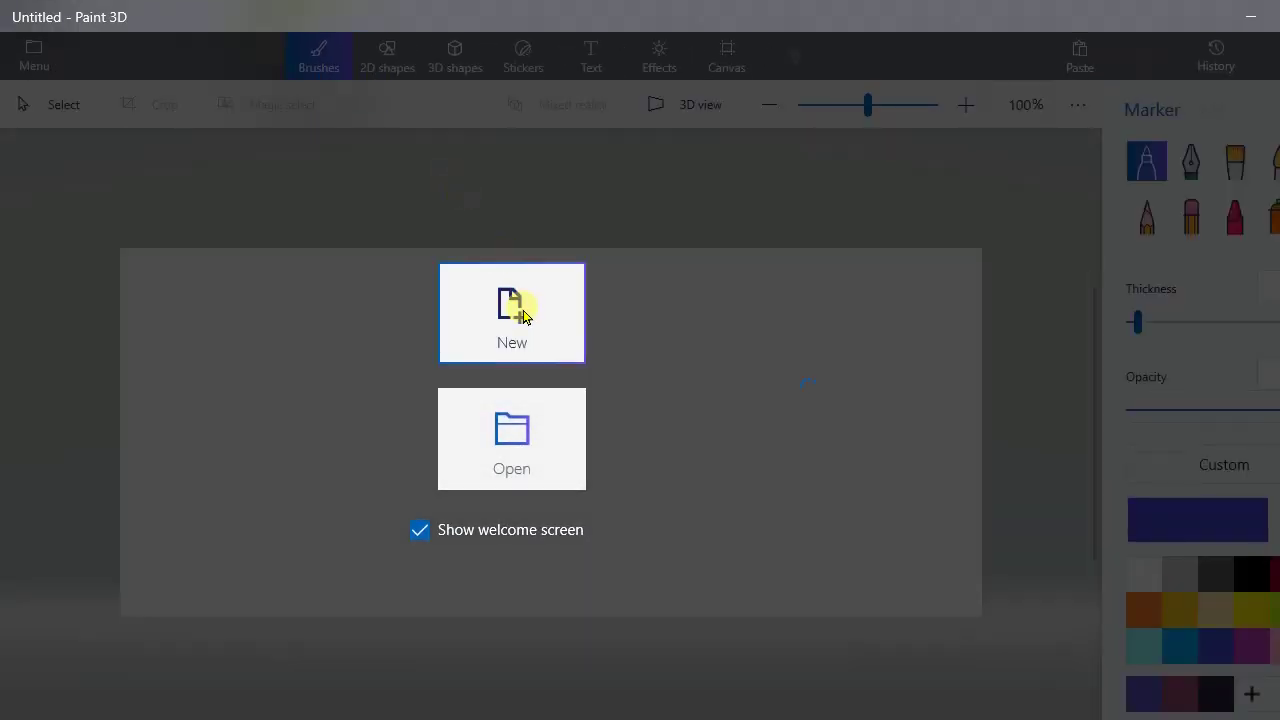
click(522, 312)
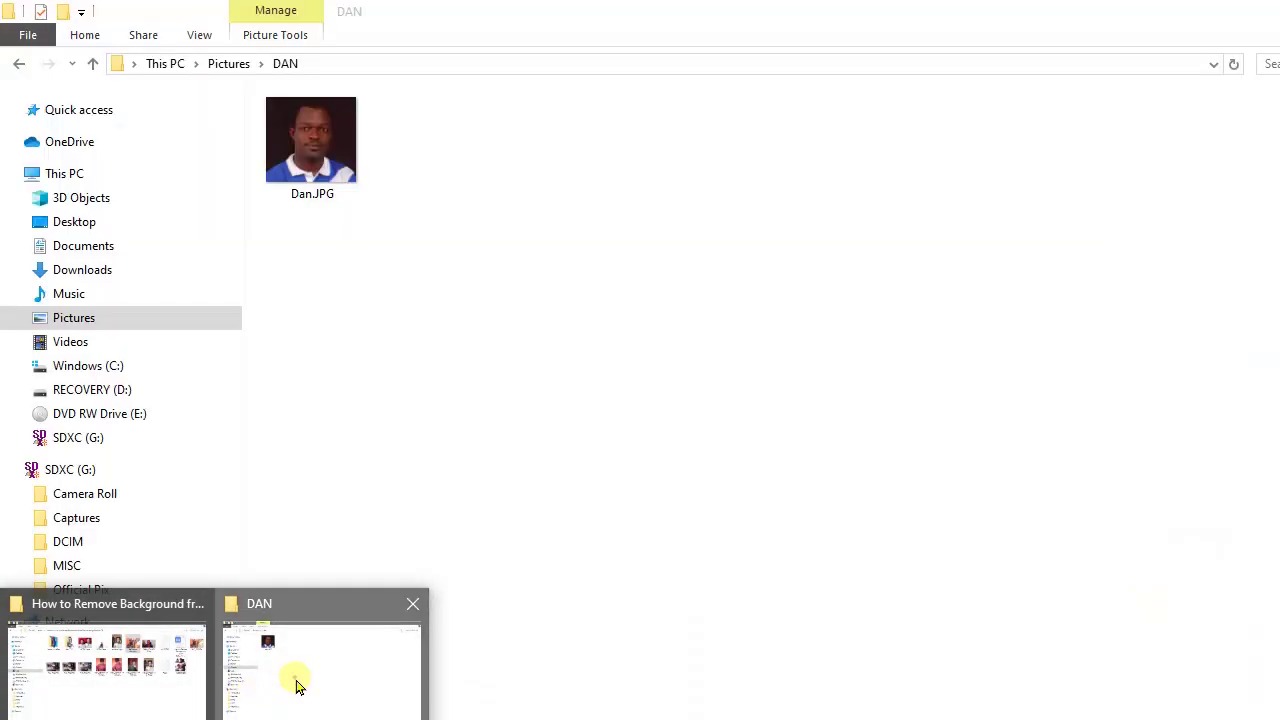
Insert Dan.JPG from the Pictures > DAN folder onto the Paint 3D canvas and close the folder window.
click(296, 685)
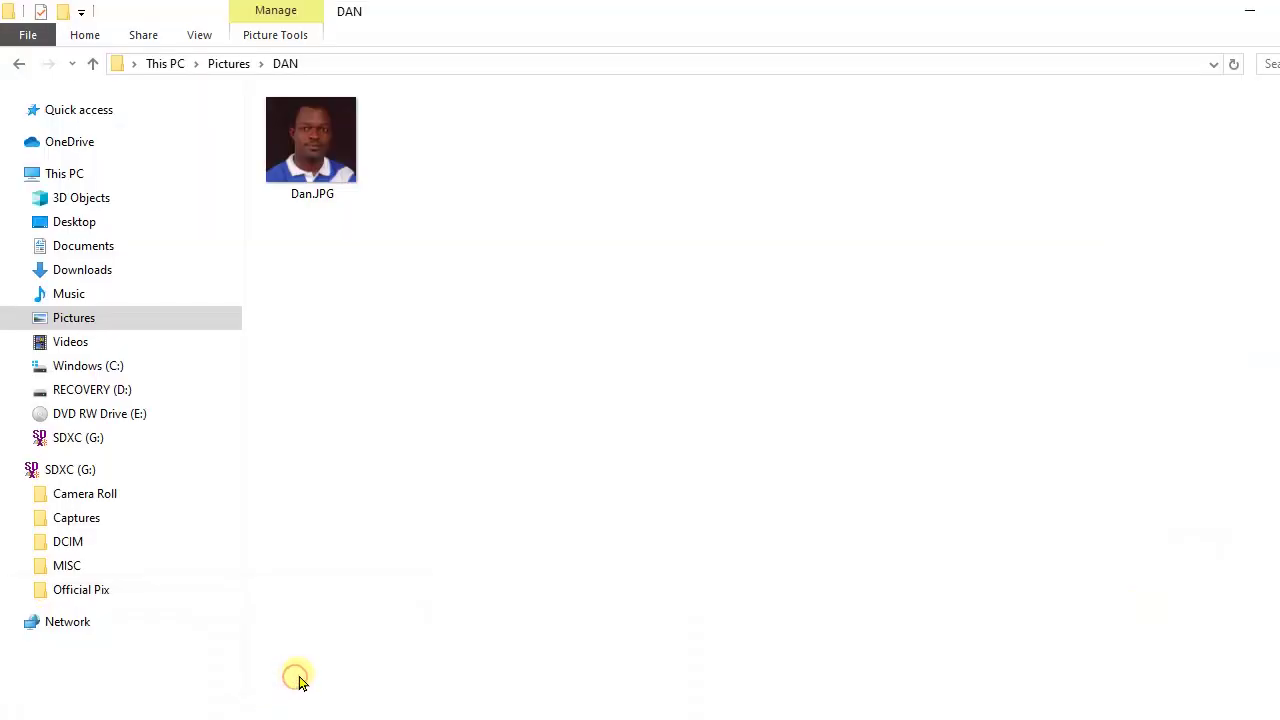
double_click(643, 14)
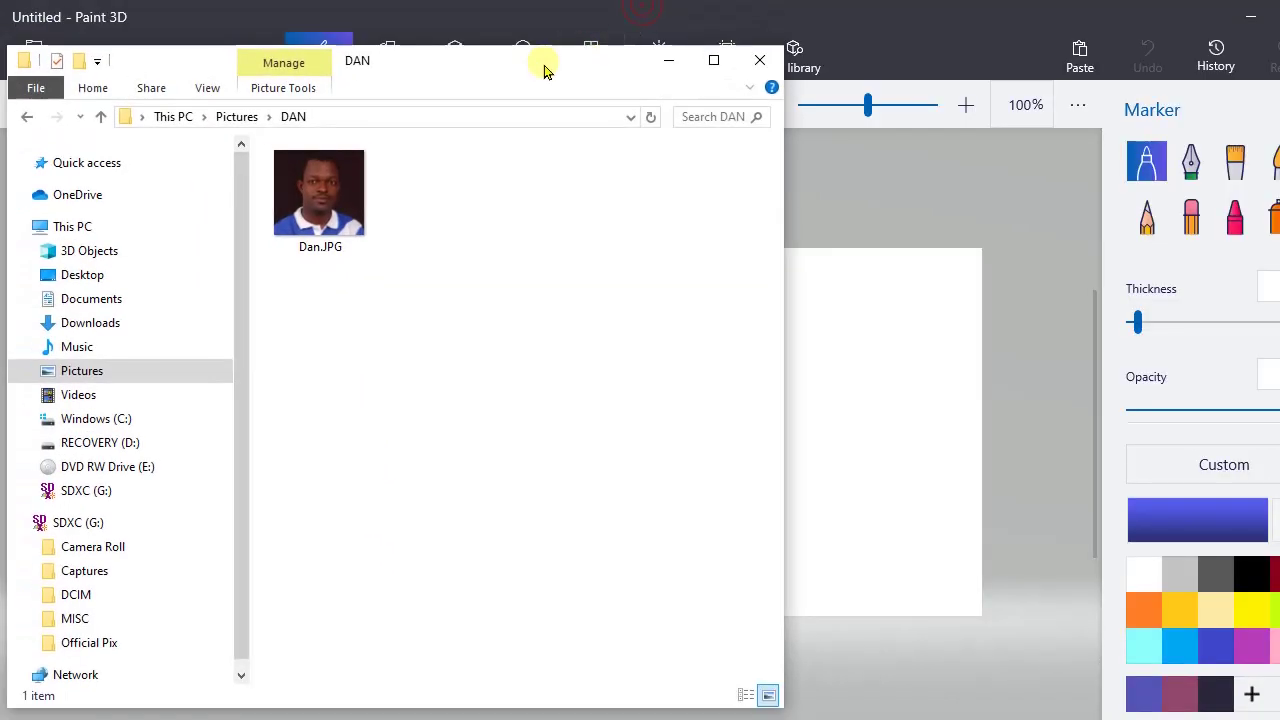
click(313, 187)
mouse_move(313, 187)
mouse_down()
mouse_move(769, 334)
mouse_move(866, 398)
mouse_move(880, 390)
mouse_move(878, 410)
mouse_up()
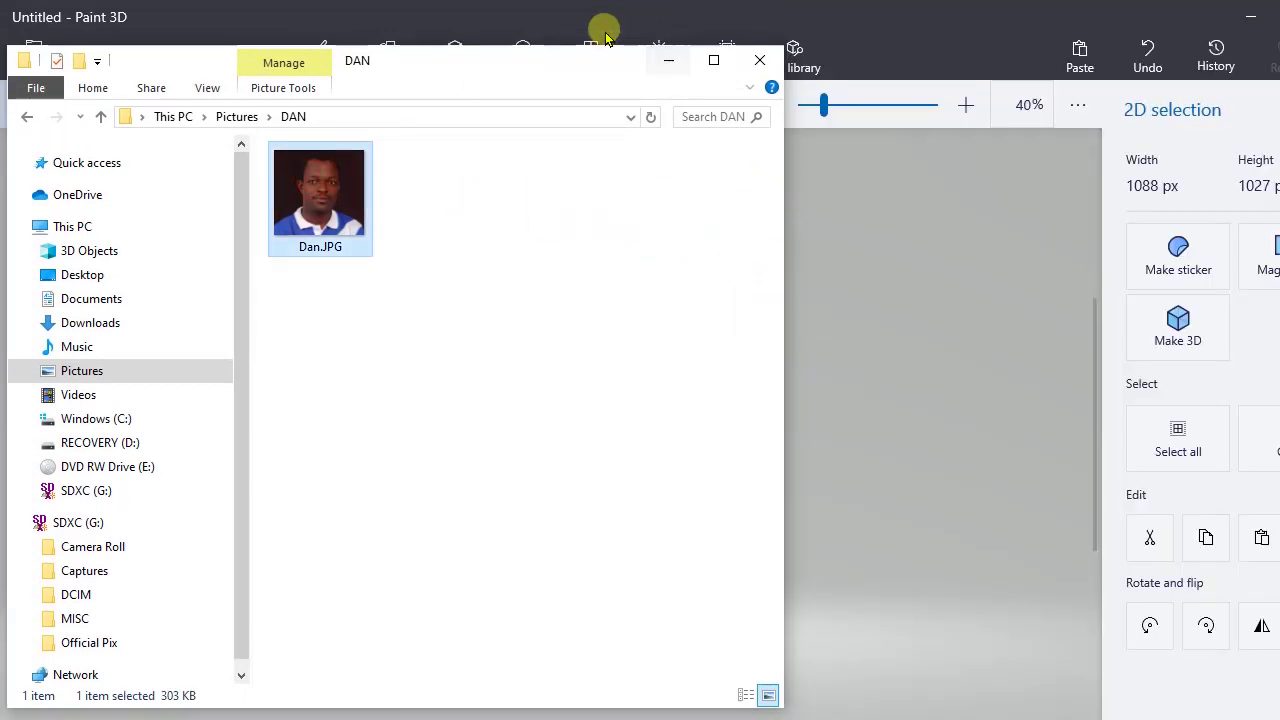
mouse_move(577, 64)
mouse_down()
mouse_move(583, 223)
mouse_move(1094, 372)
mouse_move(1270, 472)
mouse_move(1253, 338)
mouse_move(1208, 329)
mouse_move(1191, 263)
mouse_move(1118, 276)
mouse_move(926, 249)
mouse_up()
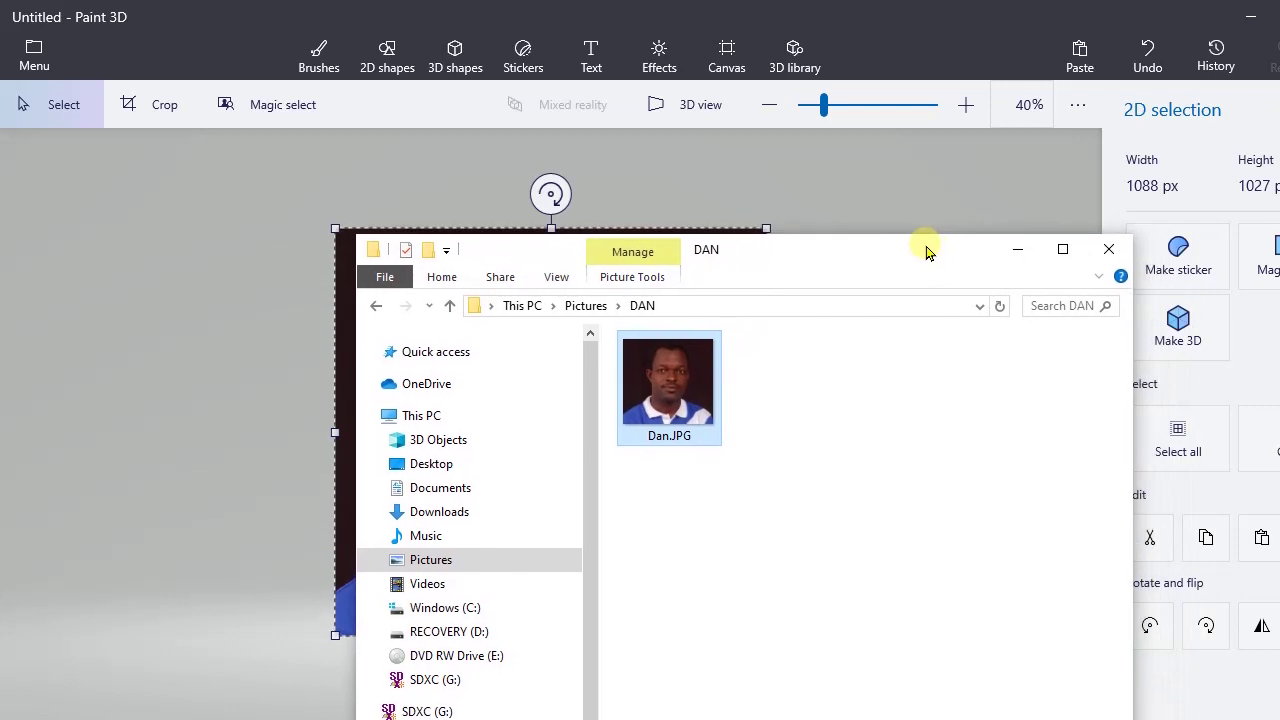
click(1104, 249)
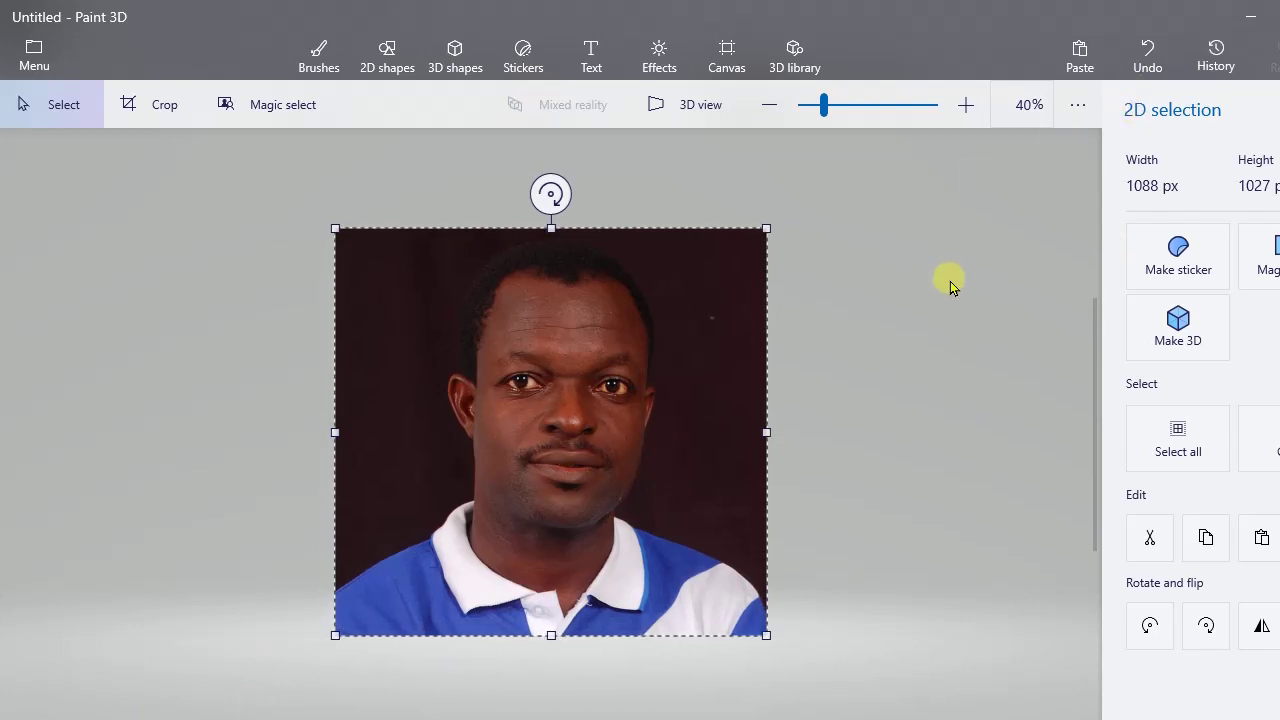
Go to the Pictures > DAN folder in File Explorer and examine the available actions for Dan.JPG.
click(175, 716)
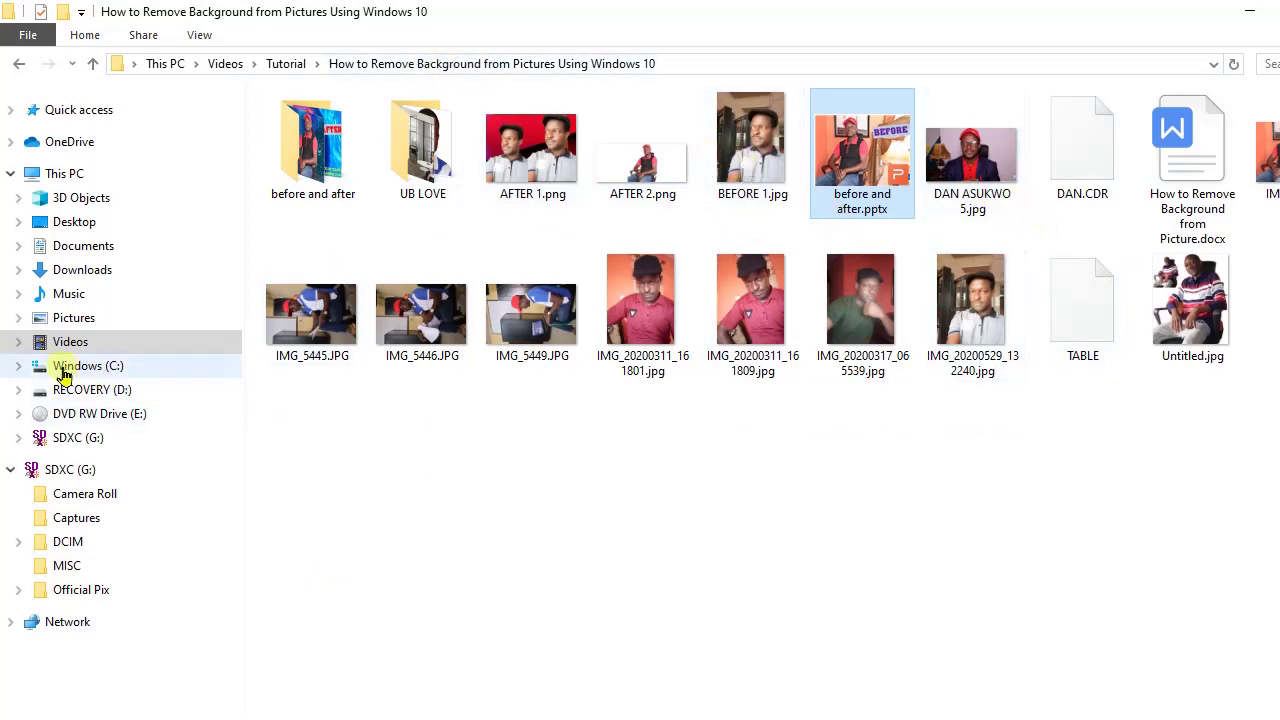
click(74, 318)
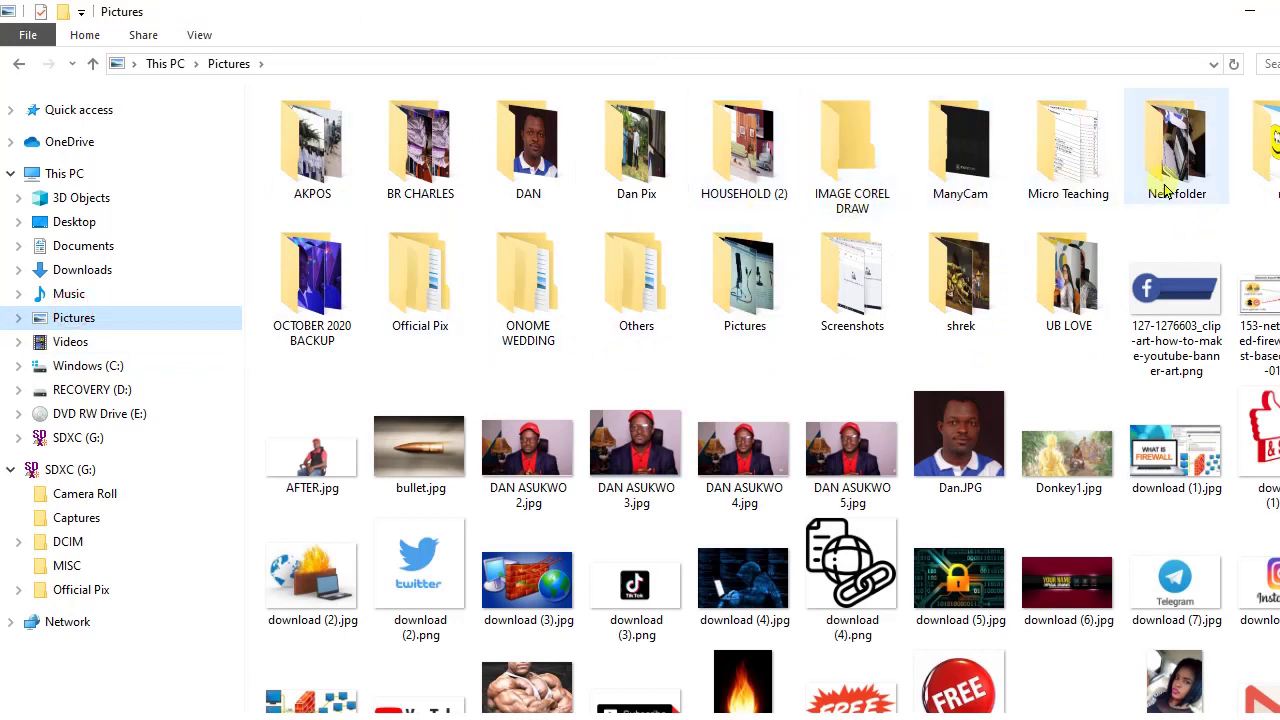
double_click(528, 140)
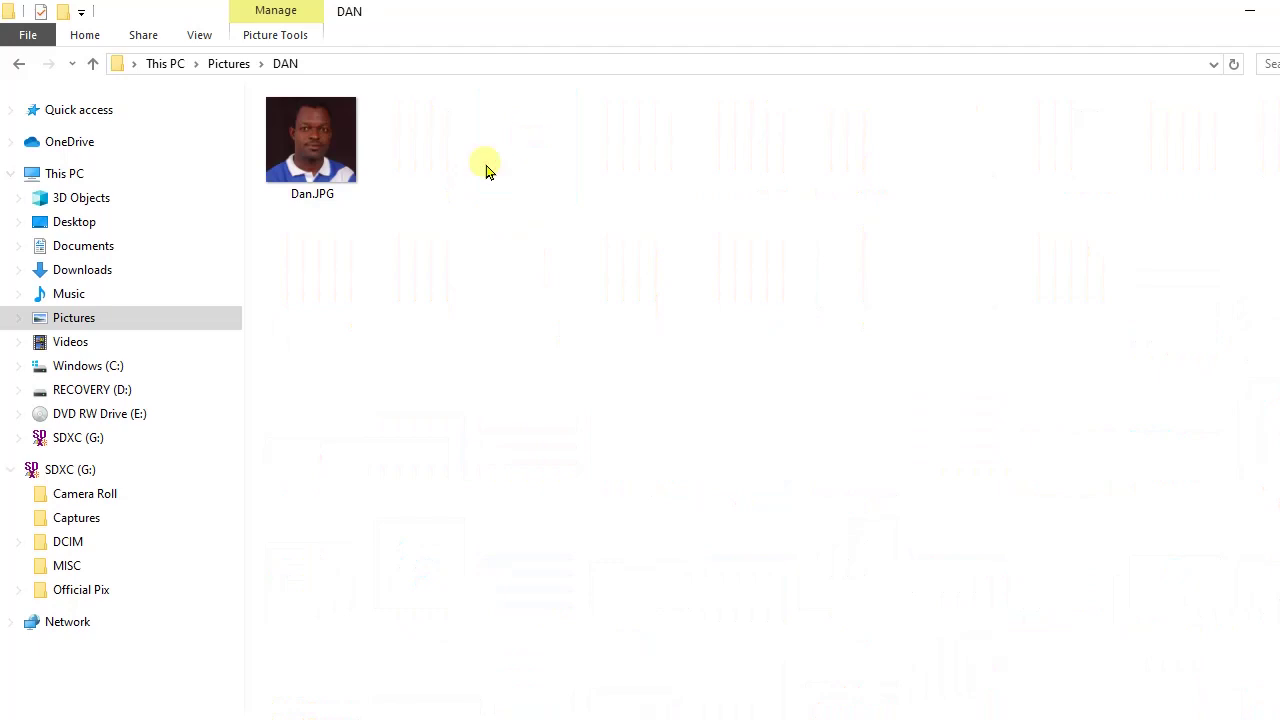
click(297, 127)
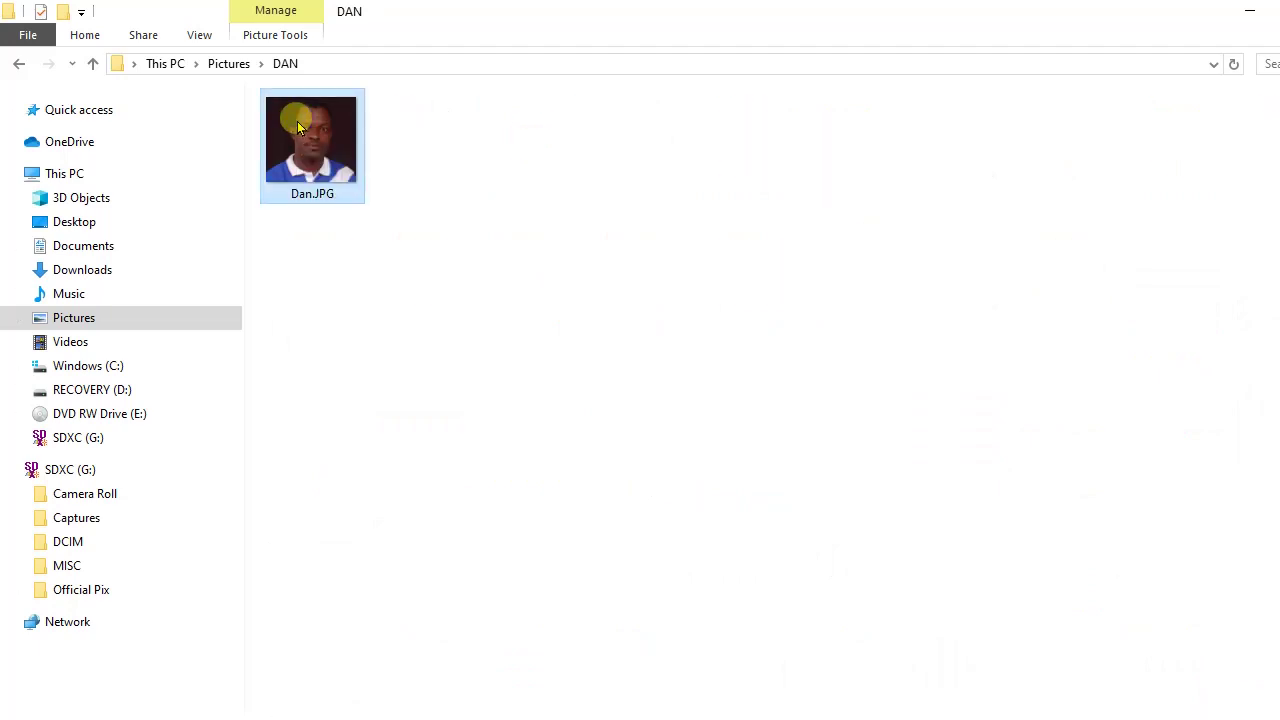
right_click(297, 127)
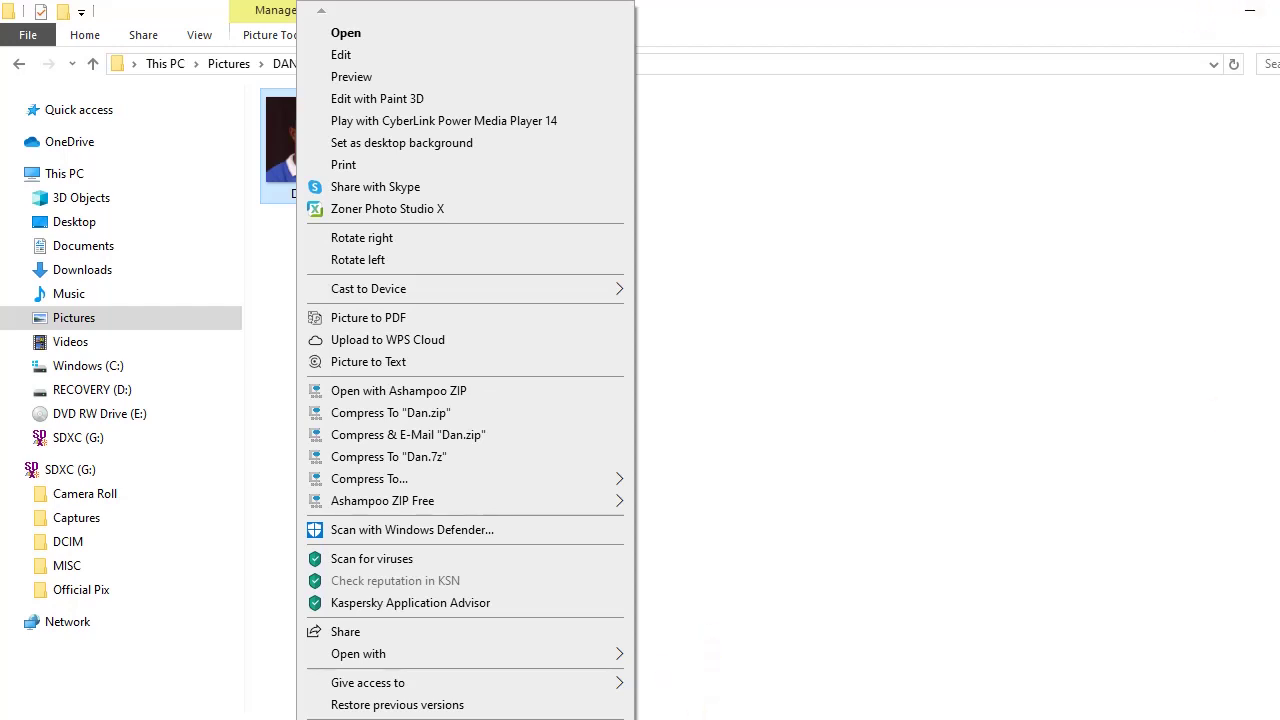
key(Escape)
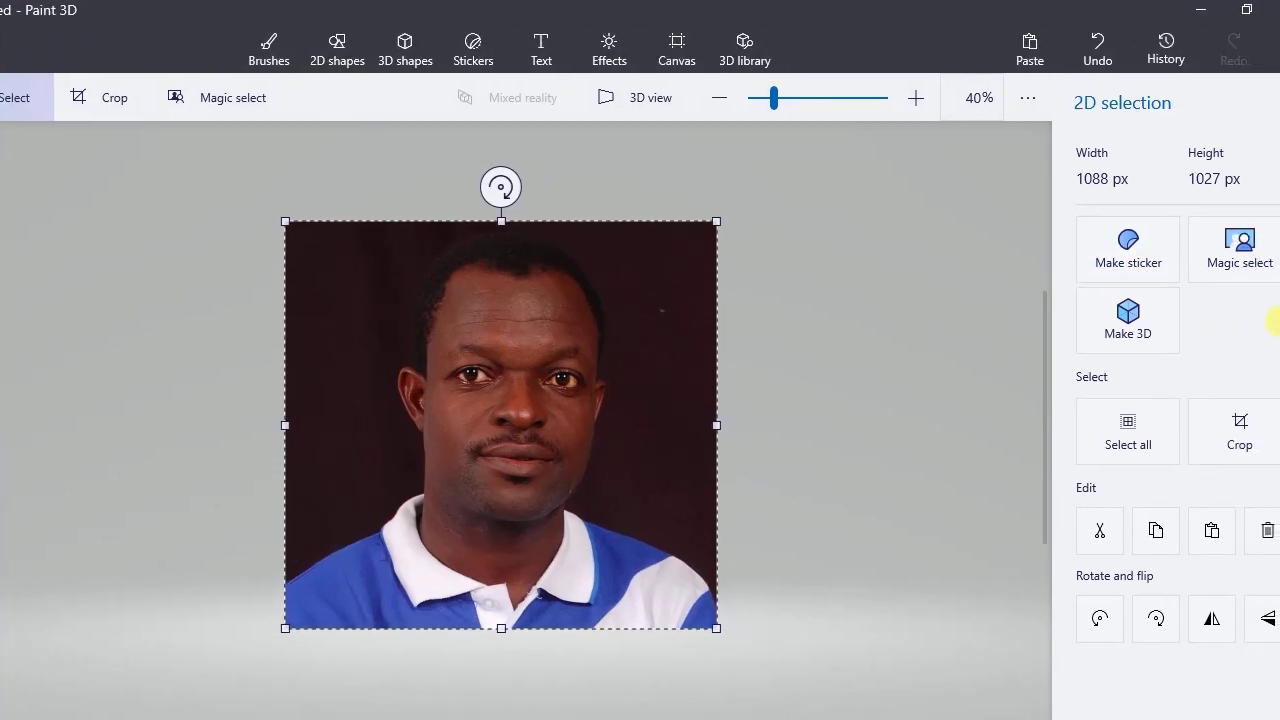
Use Magic select on the portrait, tightening the focus area slightly at its upper-right corner, and generate the cutout.
click(1228, 266)
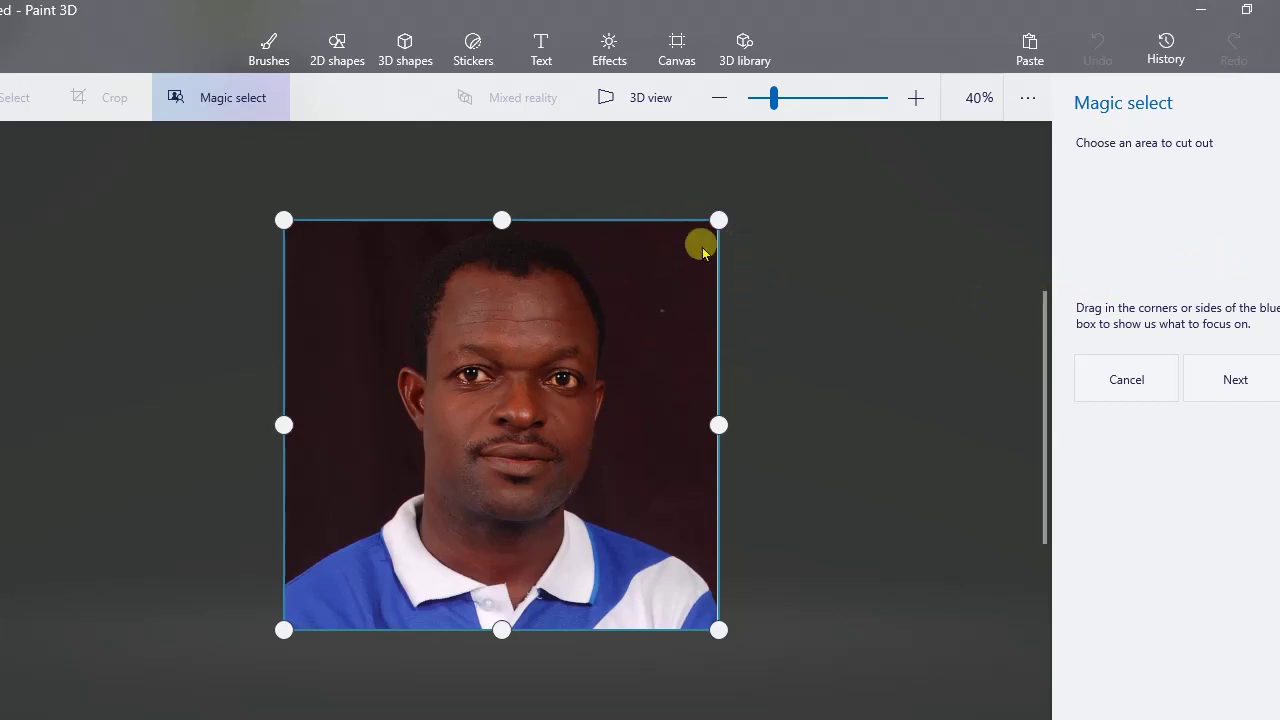
drag(712, 224, 705, 232)
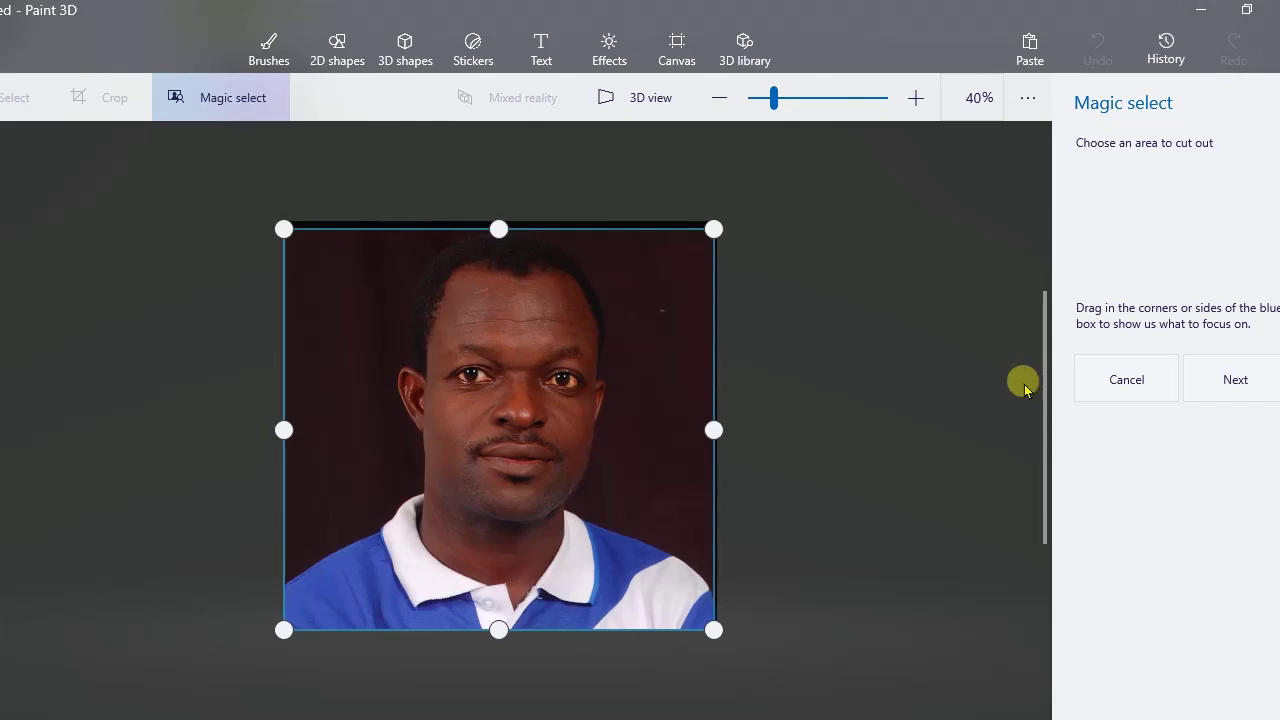
click(1238, 382)
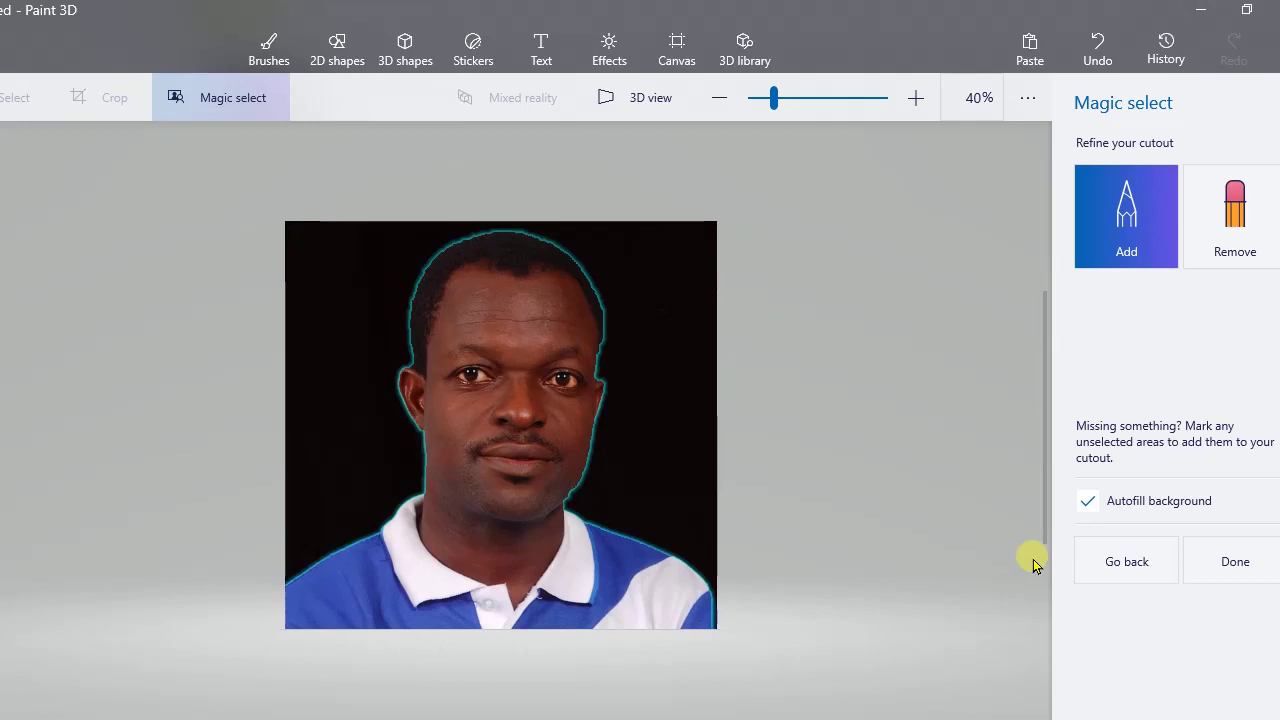
Refine the cutout by adding the edge between the temple and the ear on the right side of the face, and finish it with Autofill background enabled.
click(913, 97)
click(913, 97)
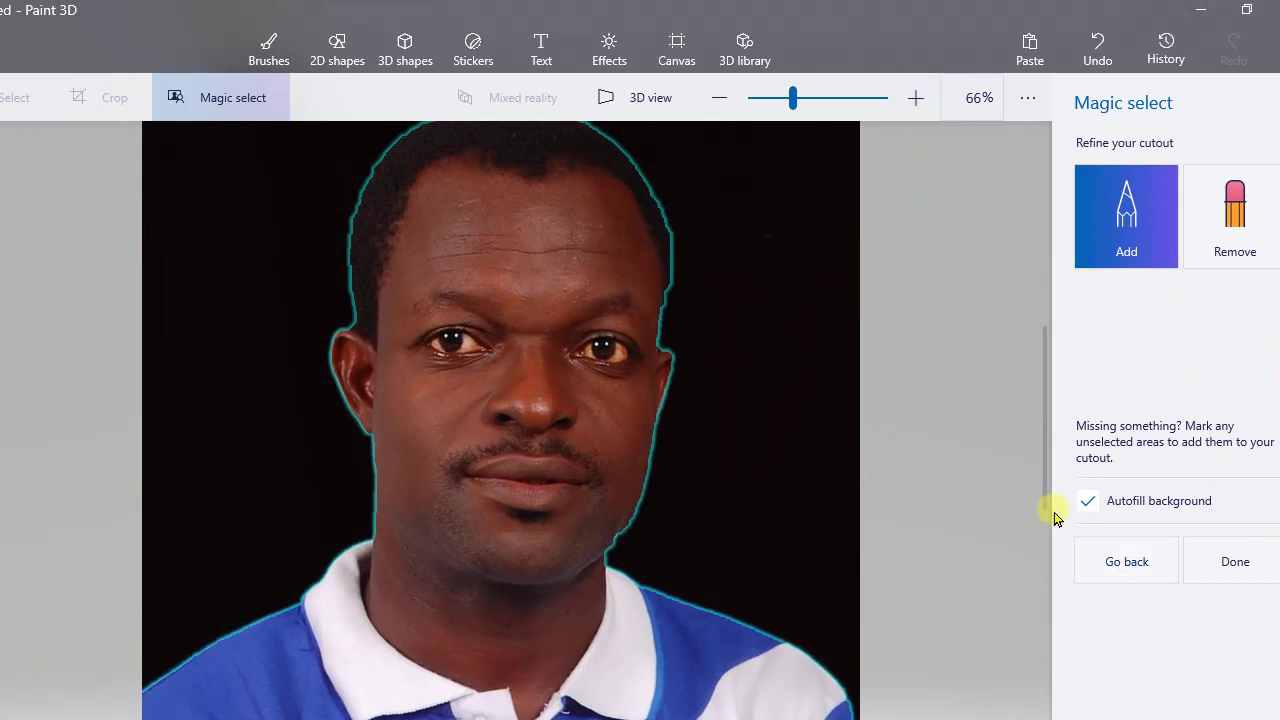
scroll(1044, 397, up, 1)
drag(1044, 397, 1043, 364)
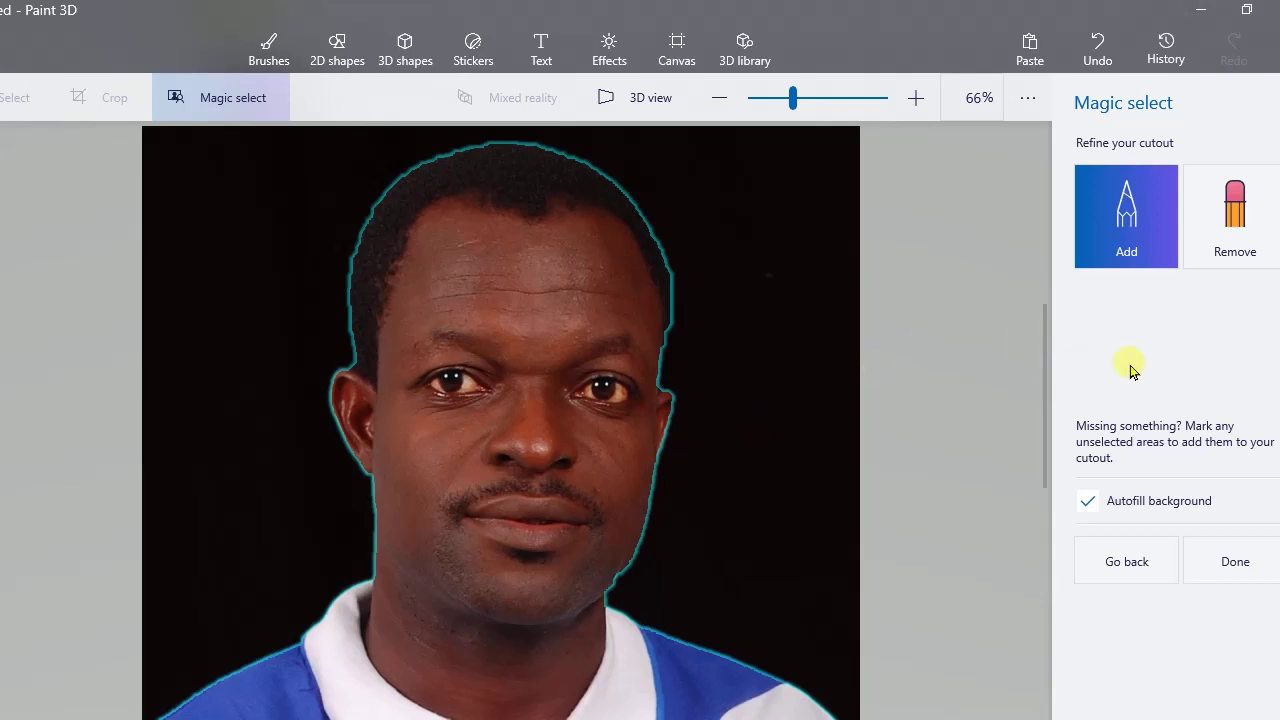
click(1165, 252)
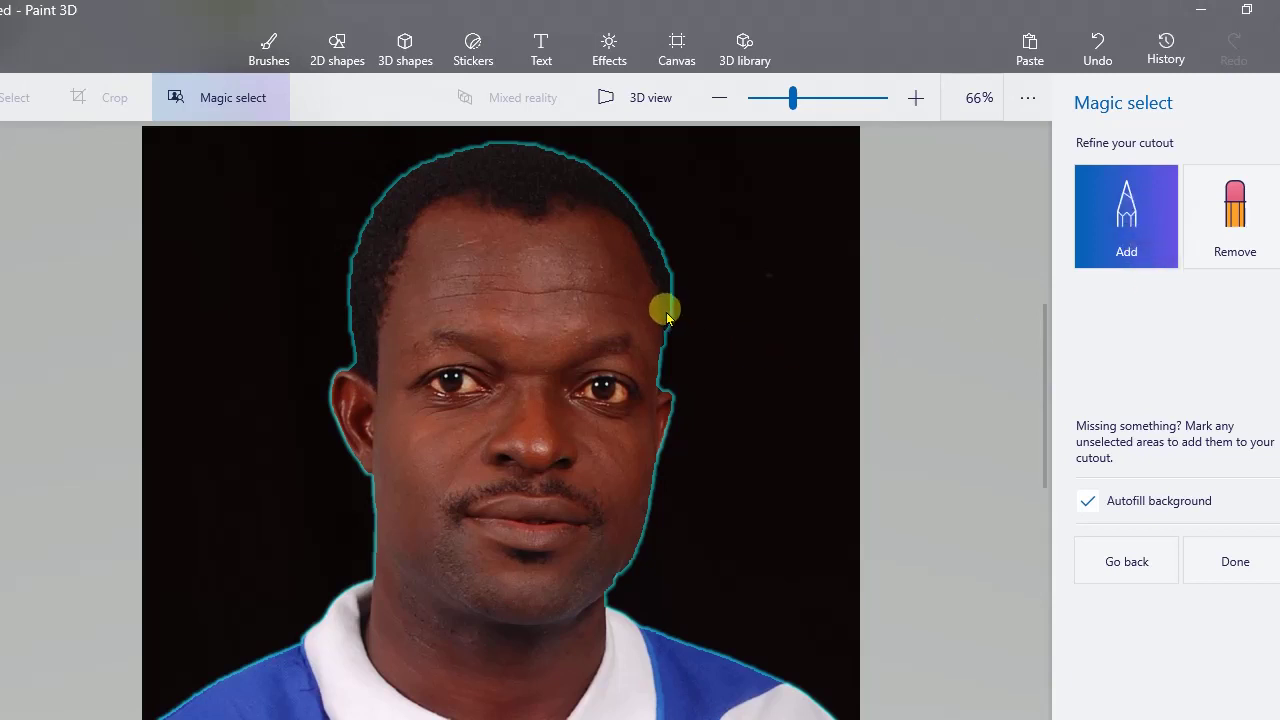
drag(664, 309, 663, 394)
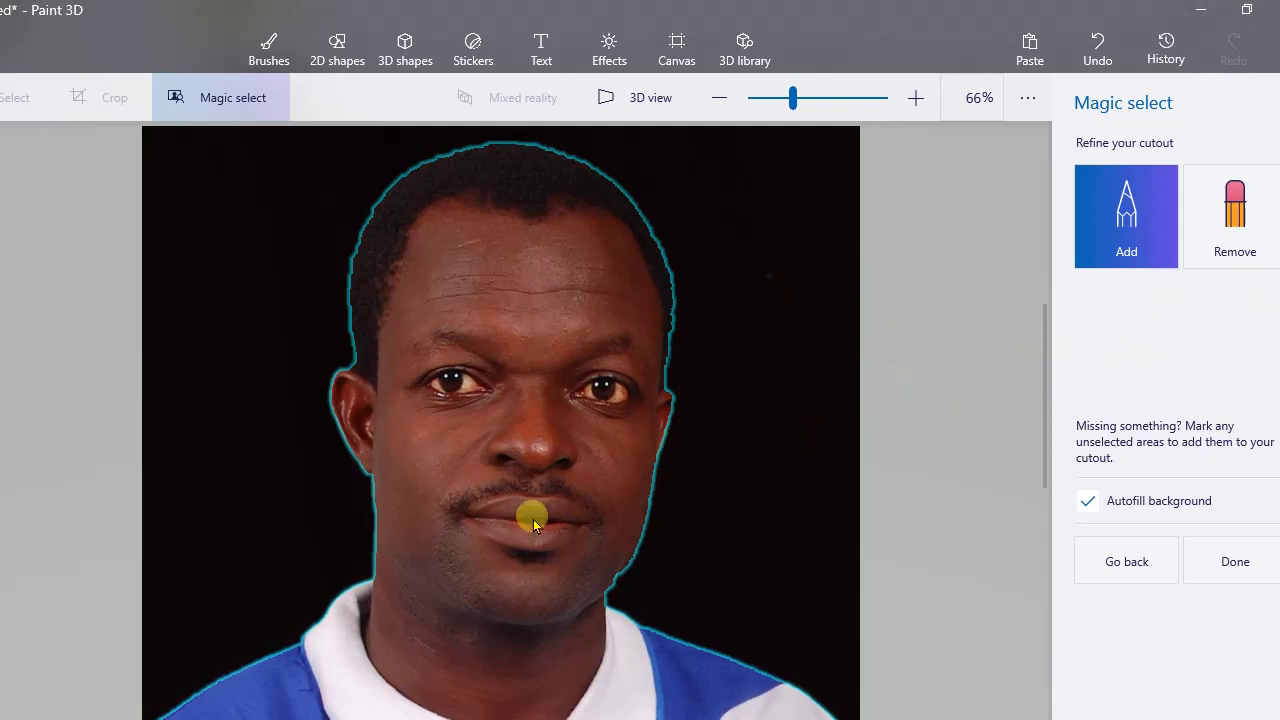
click(1234, 236)
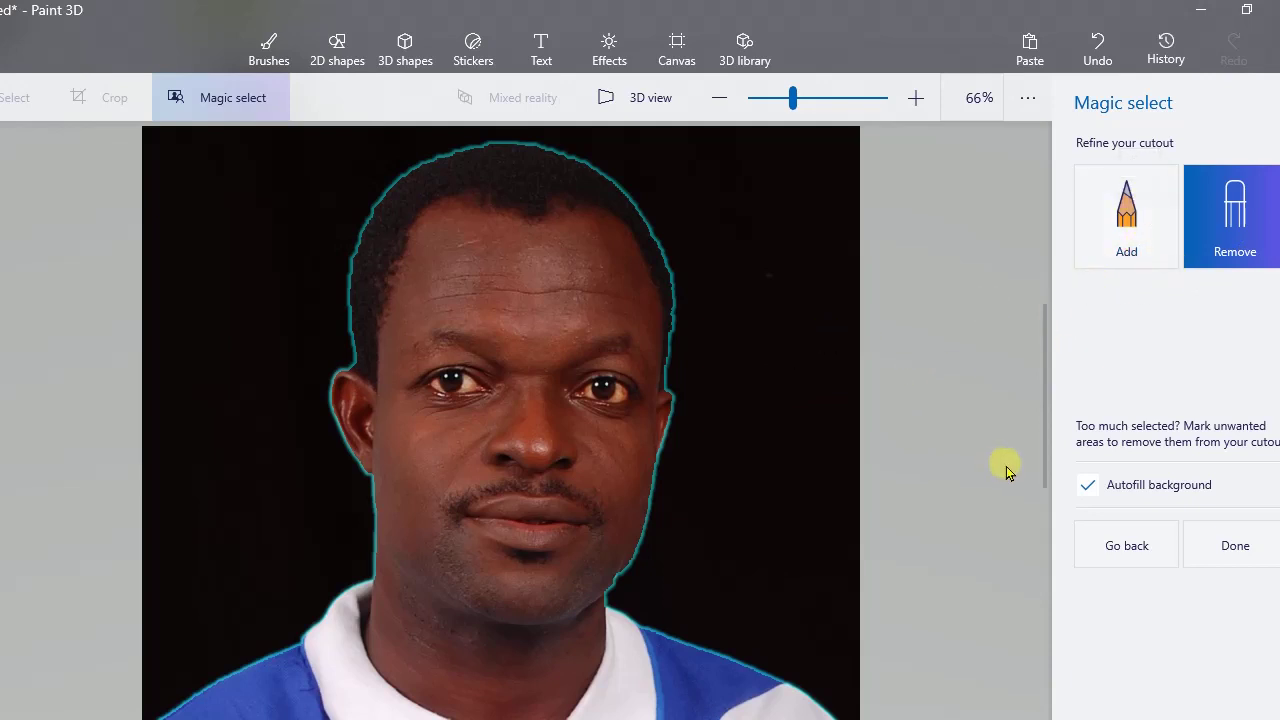
click(1264, 556)
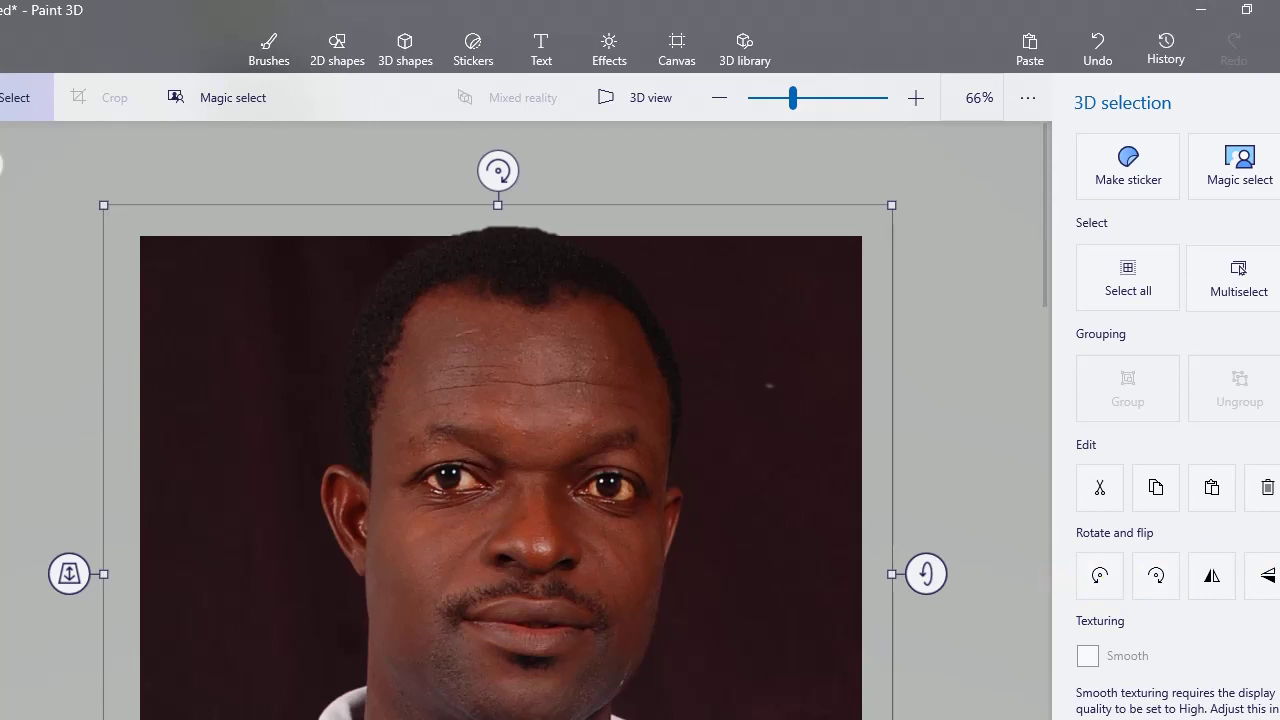
Move the cutout slightly to the right of its original place over the background.
scroll(1176, 400, down, 1)
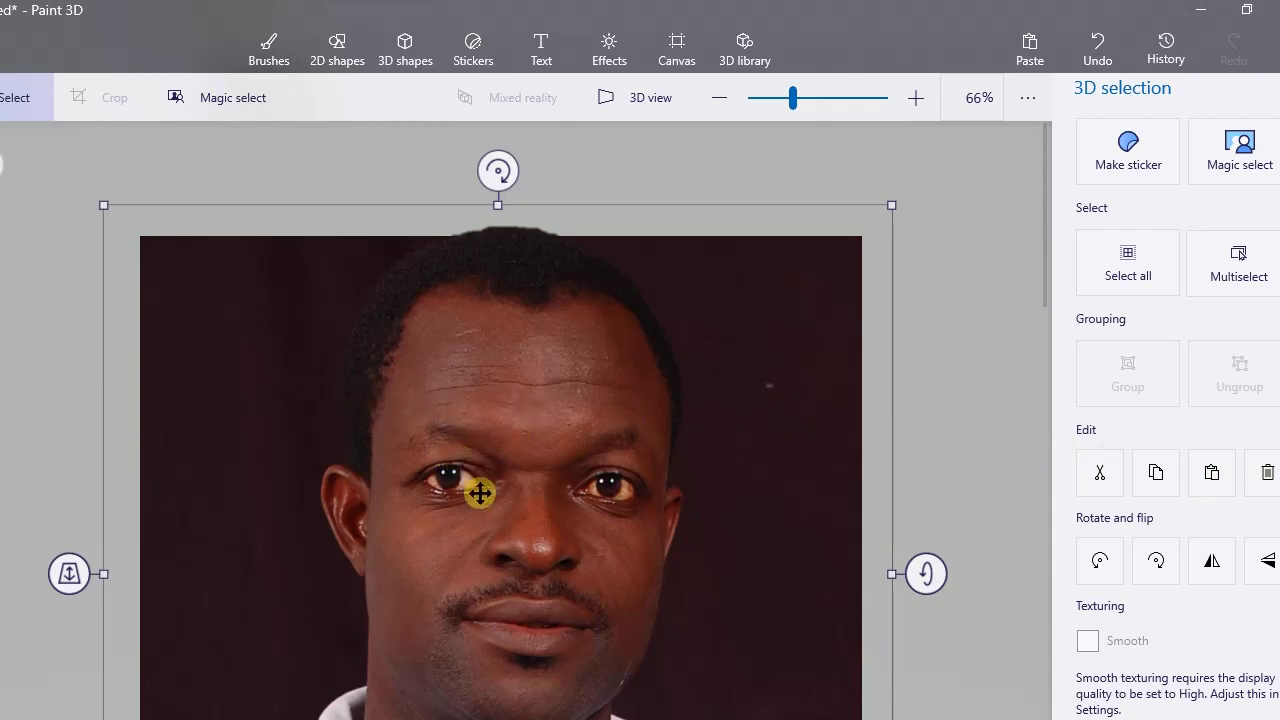
click(721, 100)
click(719, 100)
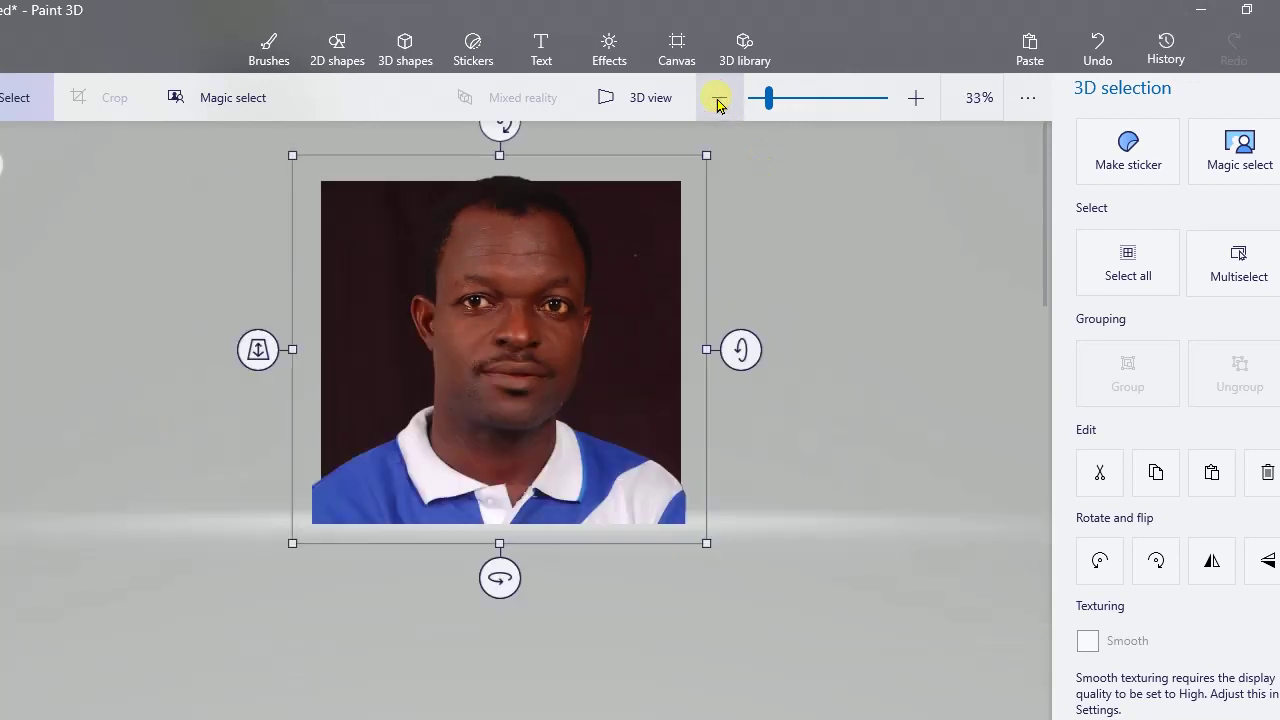
mouse_move(491, 371)
mouse_down()
mouse_move(634, 374)
mouse_move(729, 434)
mouse_move(780, 374)
mouse_move(866, 395)
mouse_move(517, 374)
mouse_move(734, 374)
mouse_move(861, 386)
mouse_move(586, 389)
mouse_move(516, 376)
mouse_up()
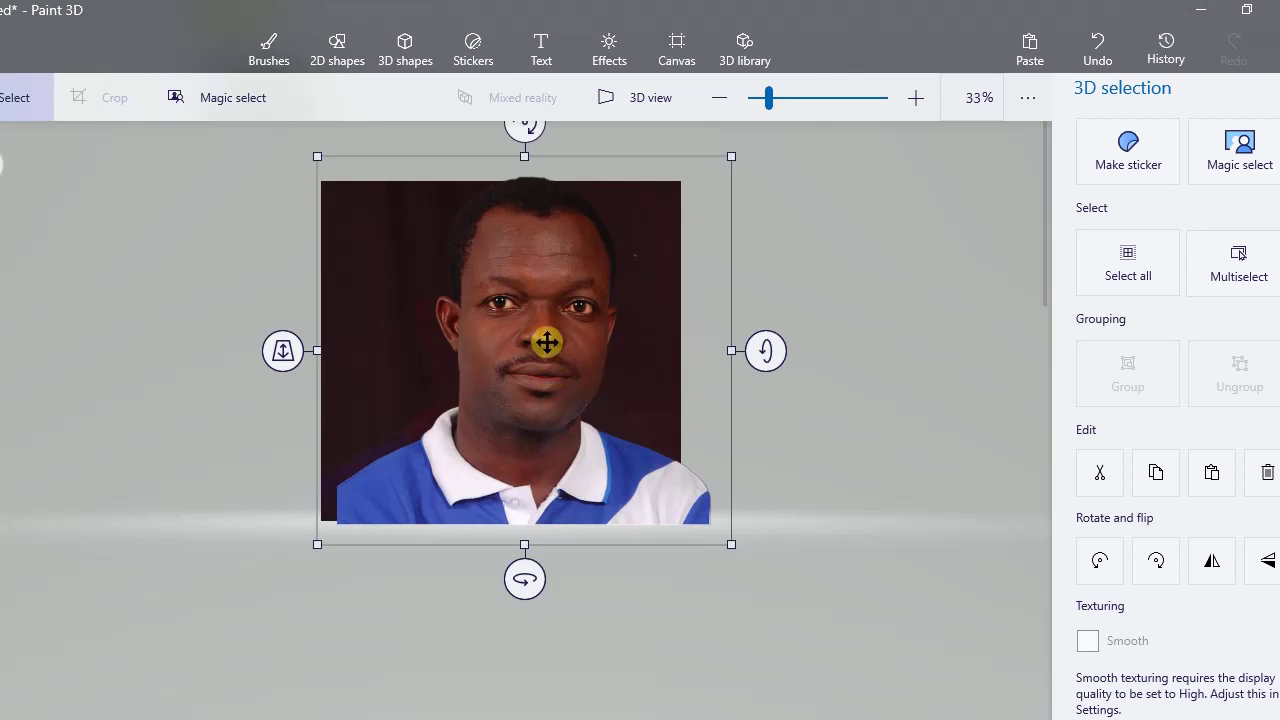
Copy the cutout of the man to the clipboard.
right_click(546, 342)
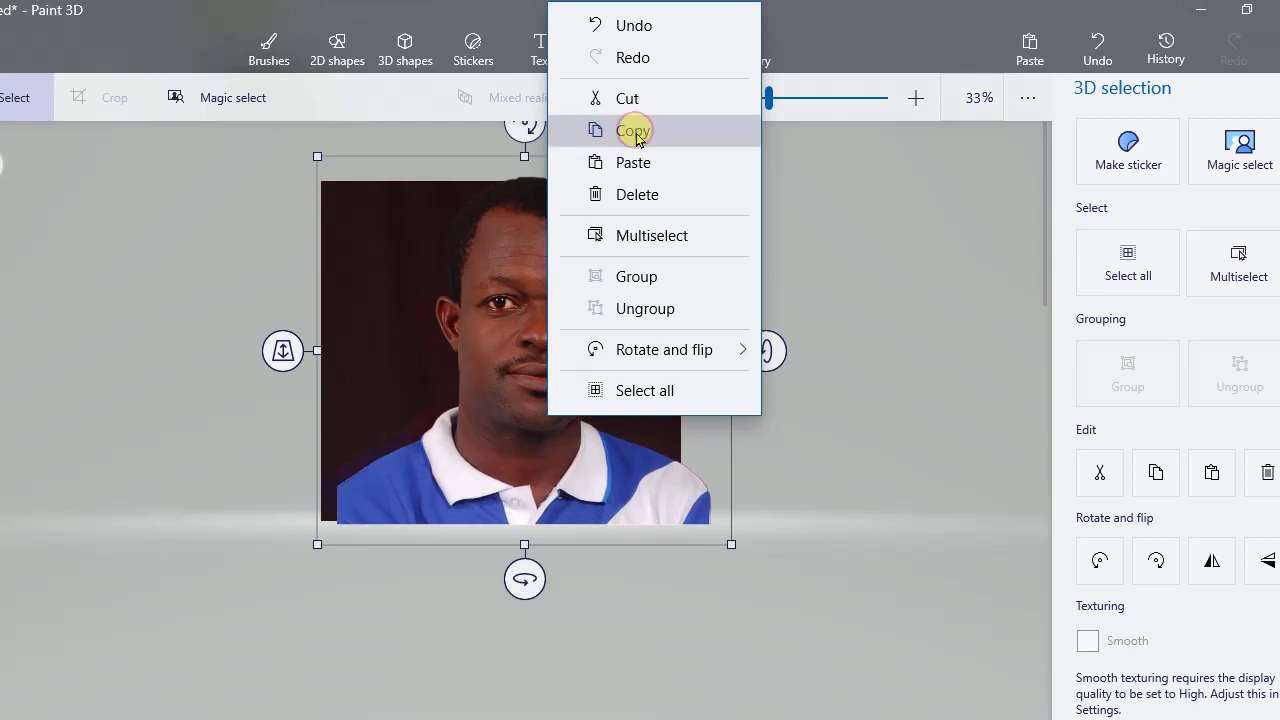
click(636, 134)
click(636, 139)
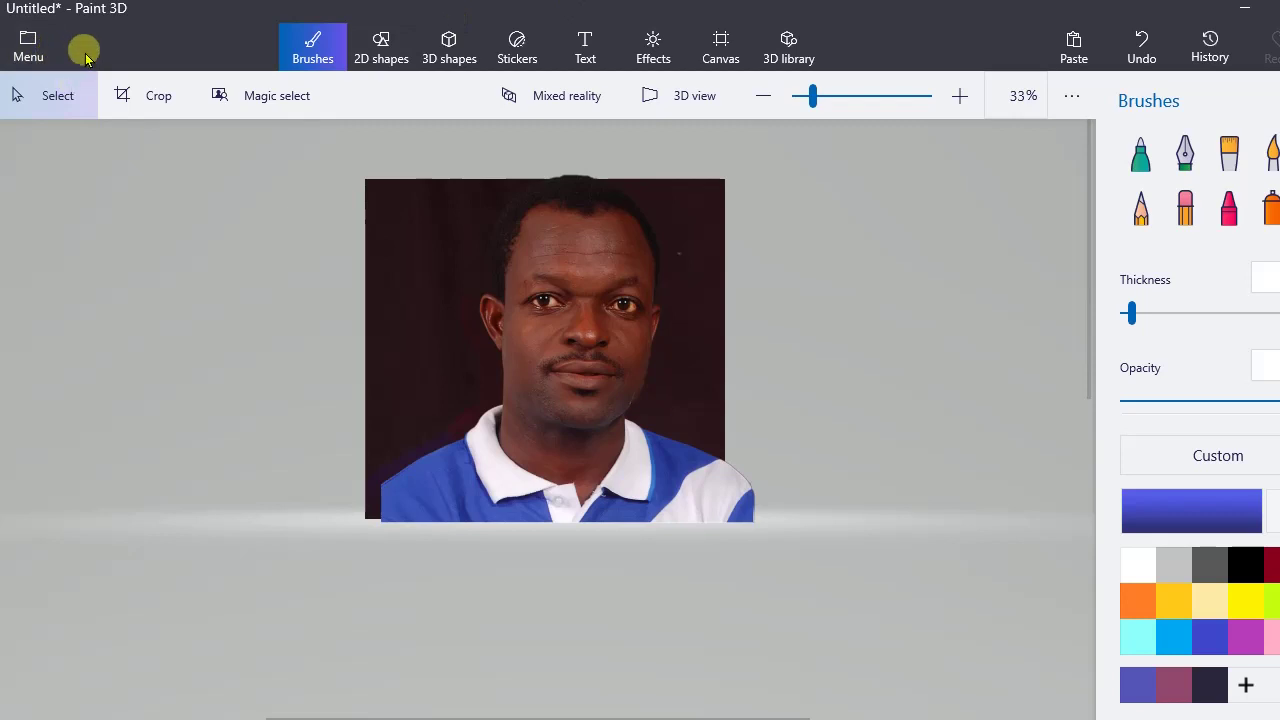
Start a new project without saving the current one and paste the cutout onto its blank canvas.
click(30, 42)
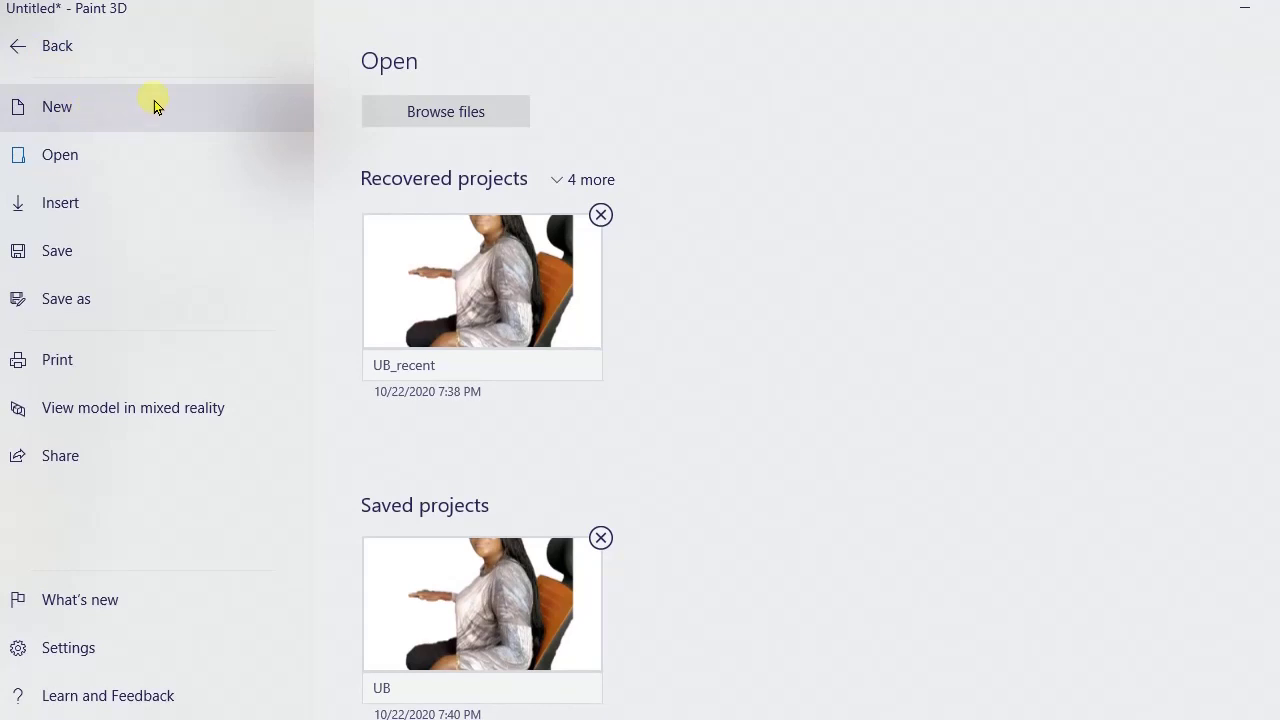
click(127, 104)
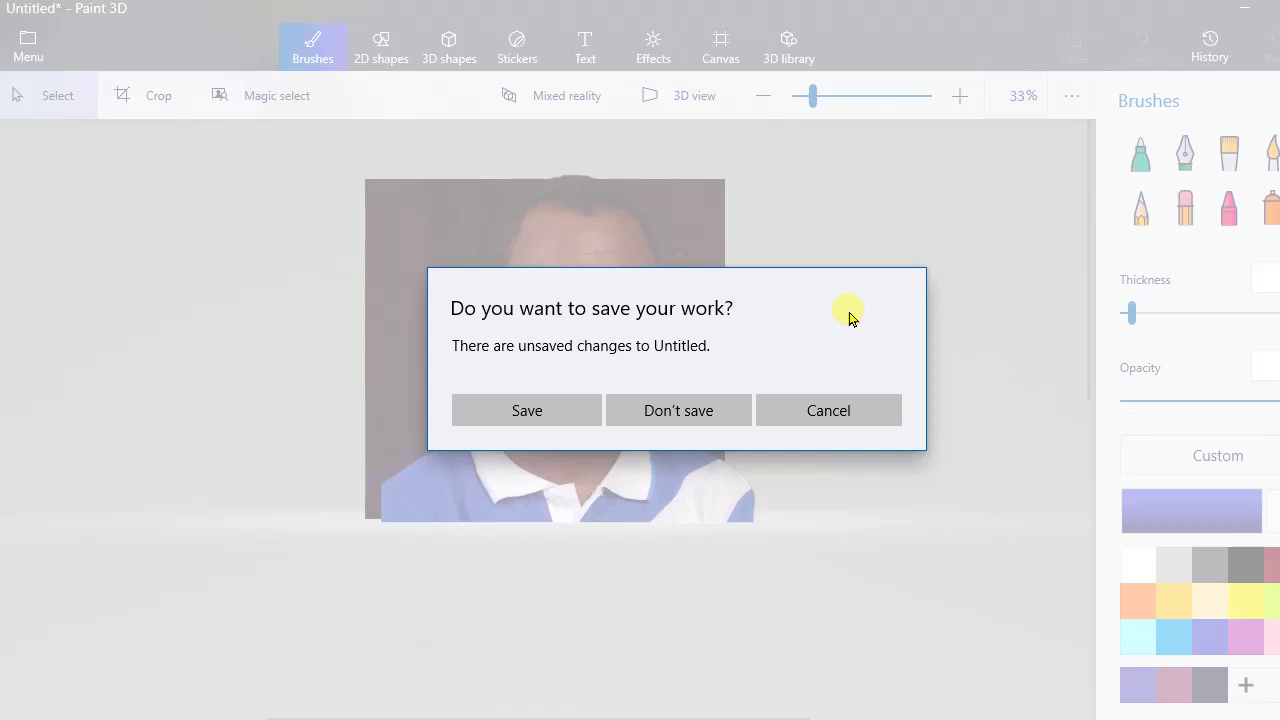
click(723, 415)
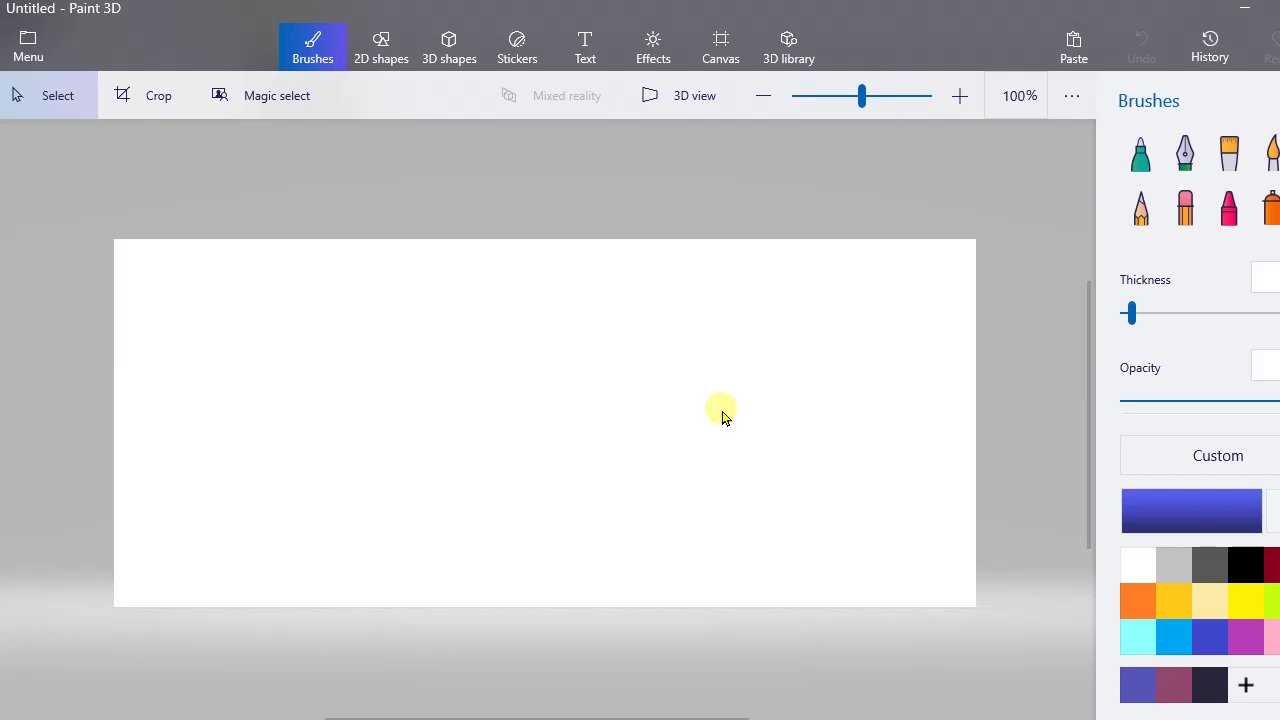
key(ctrl+v)
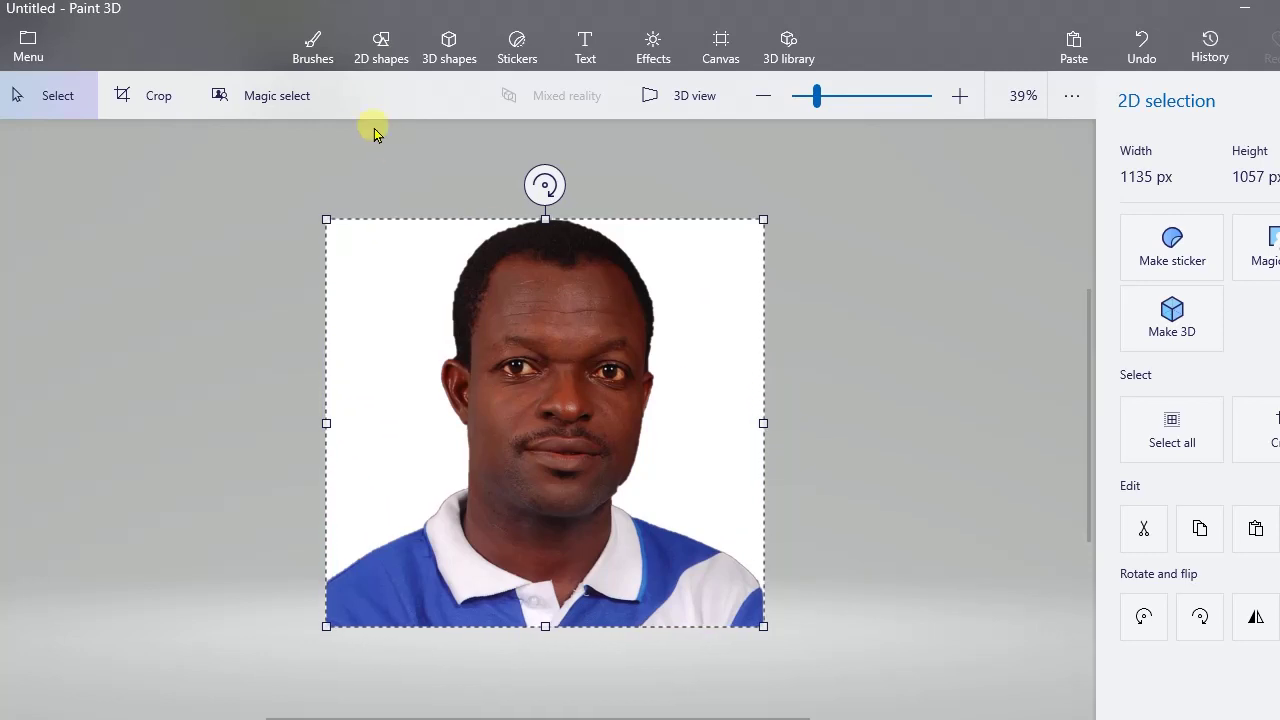
Fill the white background around the man with light yellow.
click(327, 58)
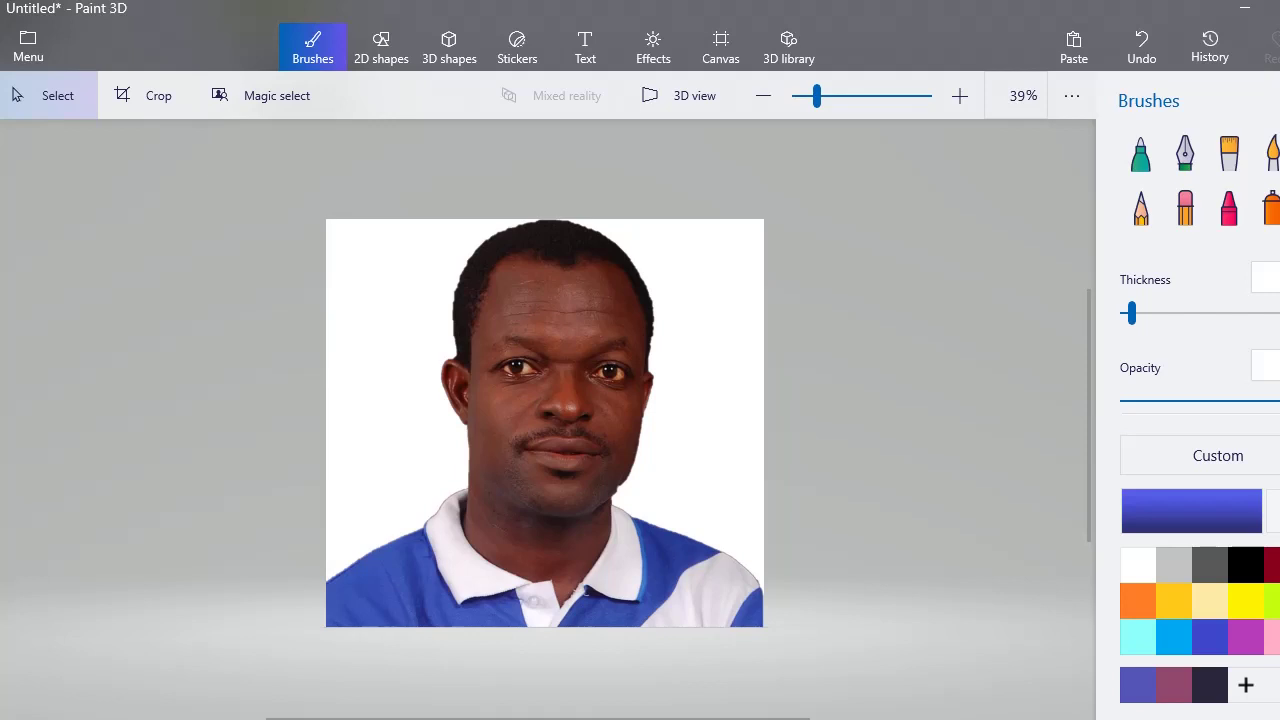
click(1278, 208)
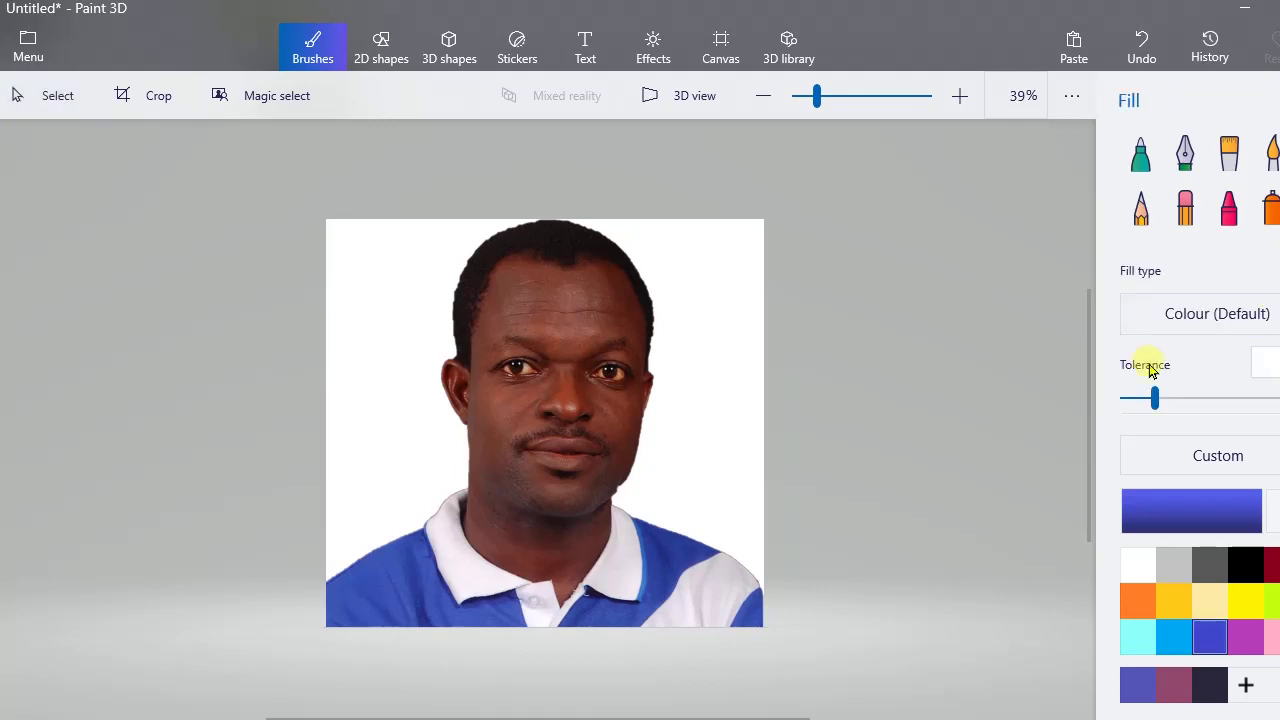
click(1200, 604)
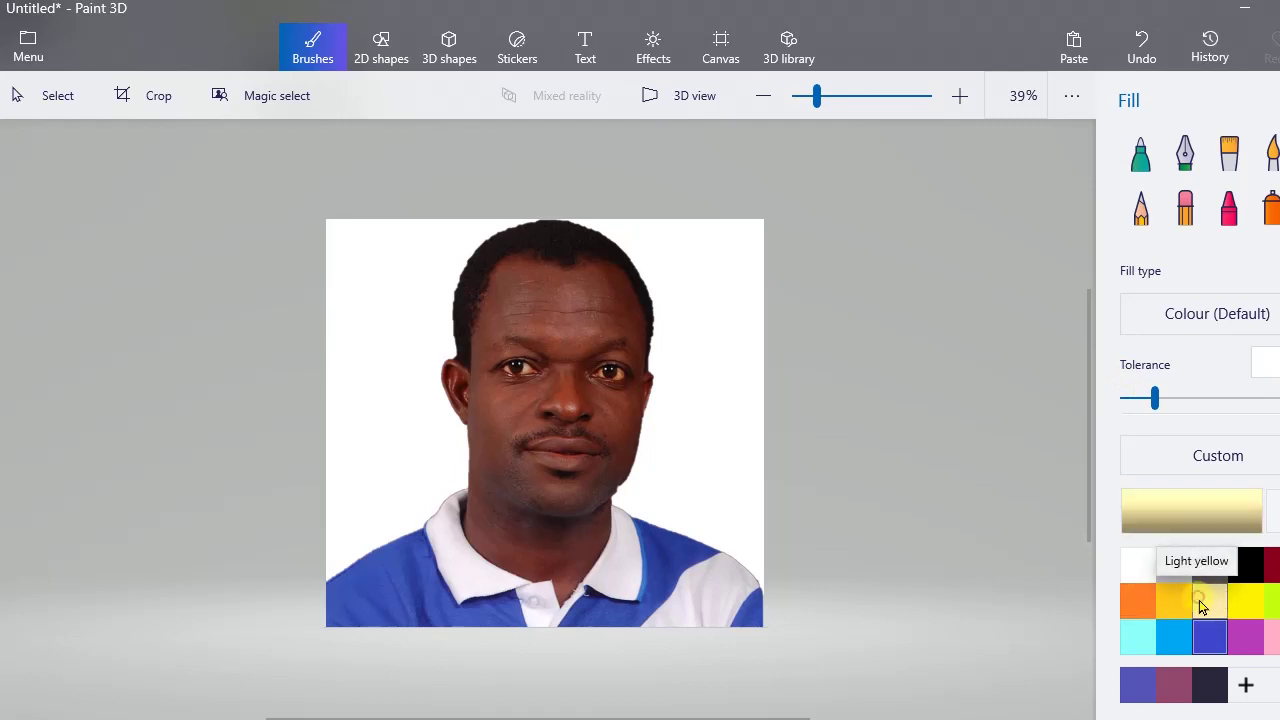
click(707, 279)
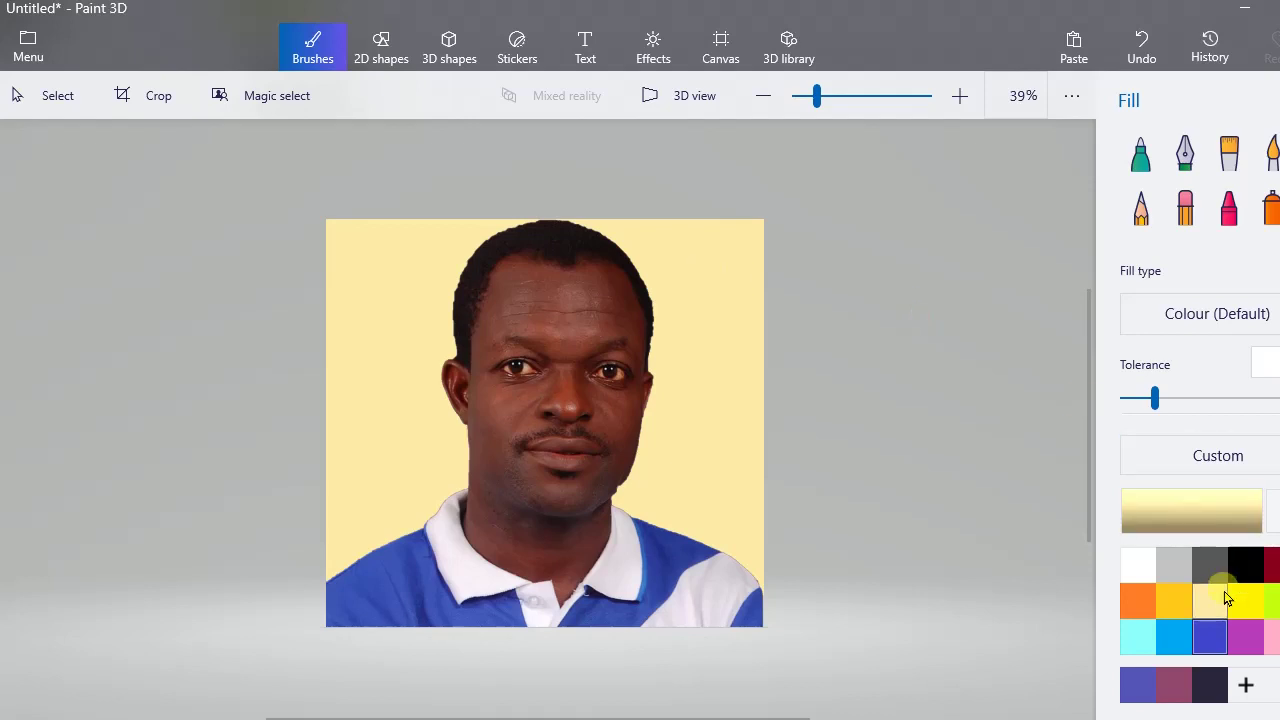
Refill the background around the man with purple, and replace that with red.
click(1245, 636)
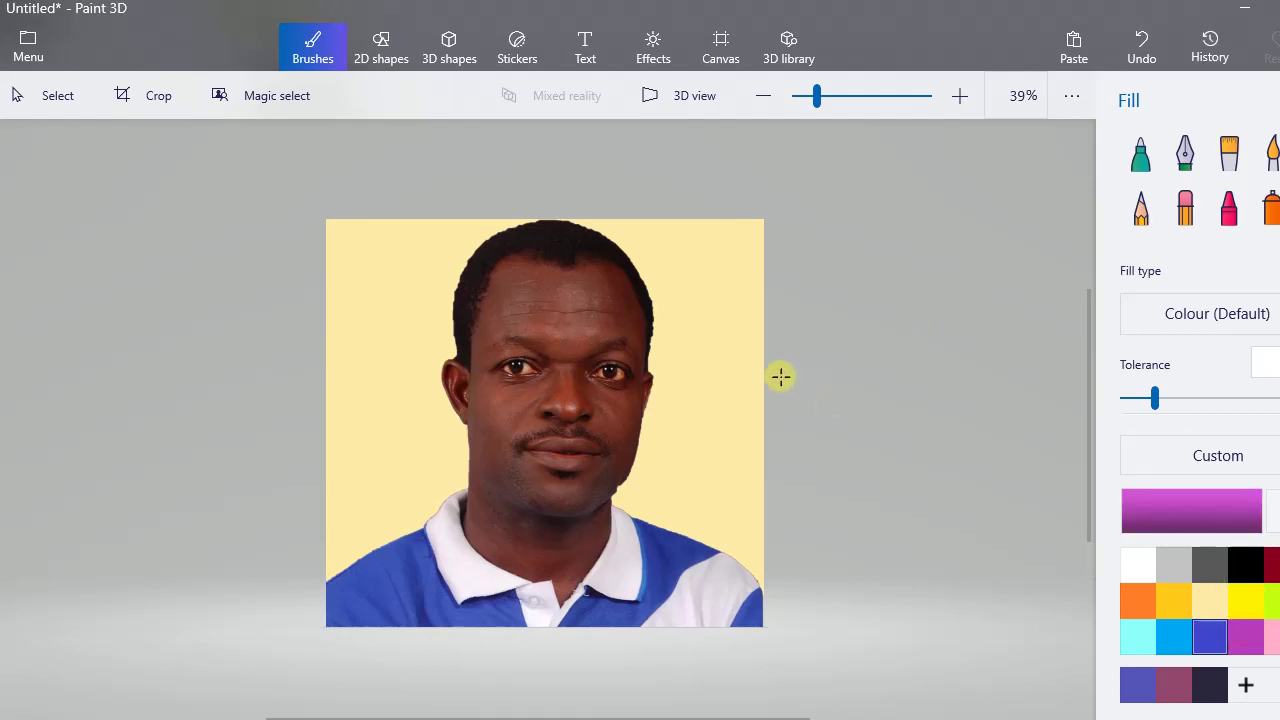
click(716, 345)
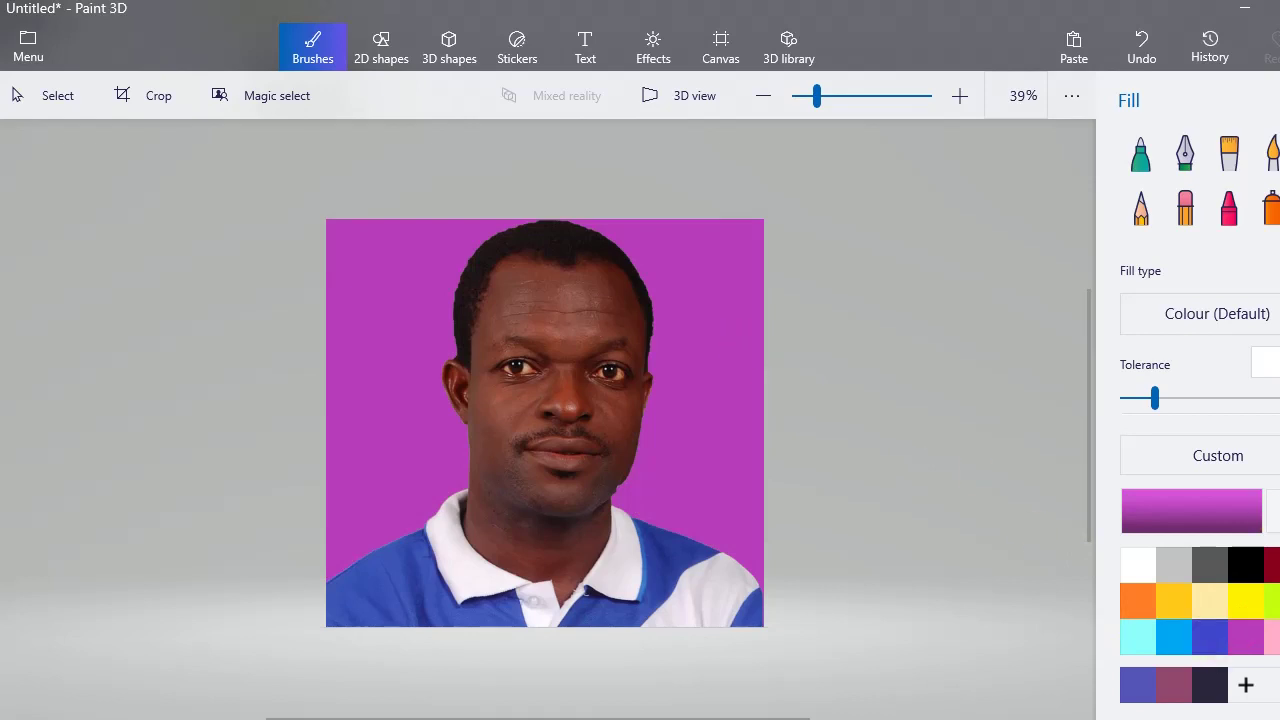
click(1278, 565)
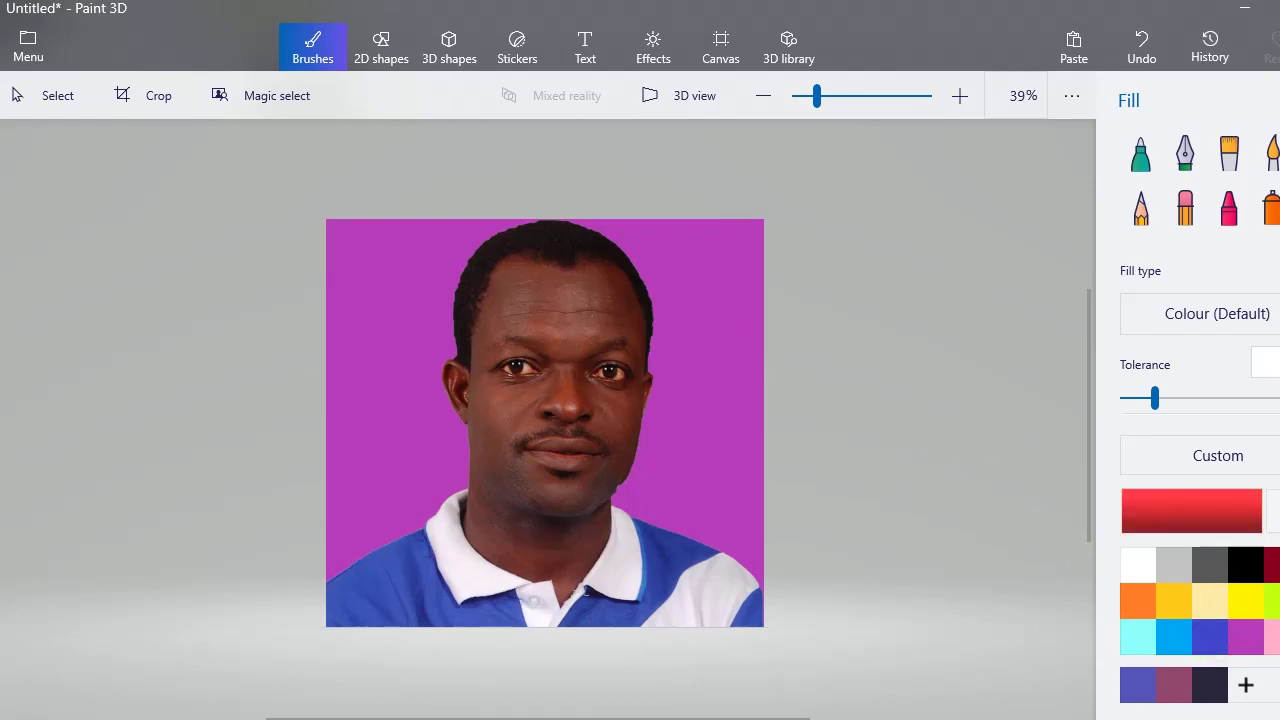
click(715, 316)
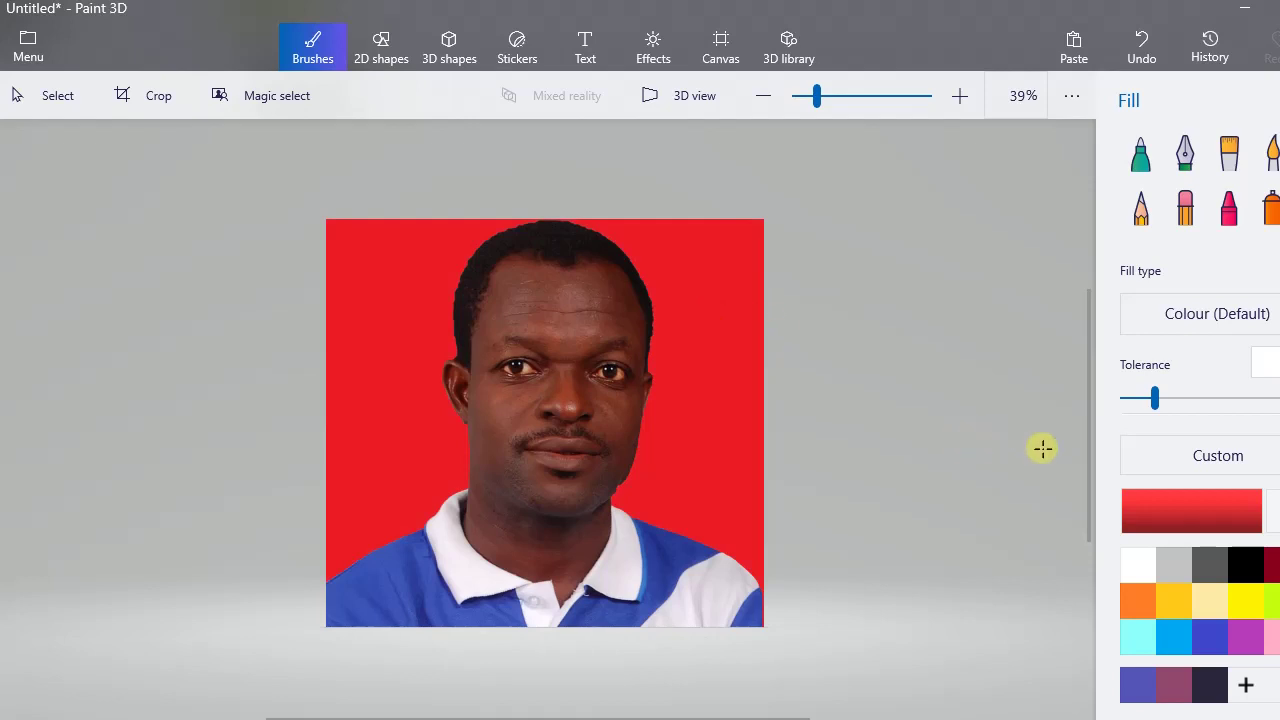
Undo the three background colour fills on the portrait.
key(ctrl+z)
key(ctrl+z)
key(ctrl+z)
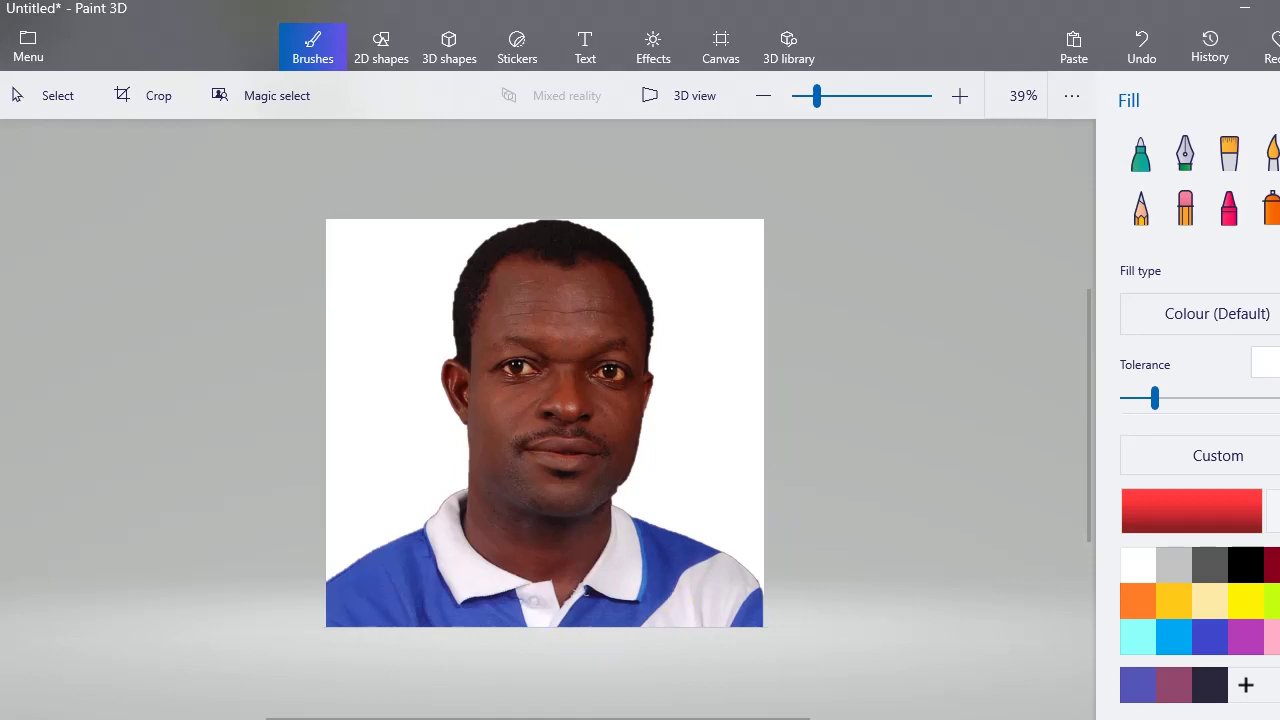
Switch to PowerPoint and paste the copied cutout onto the blank title slide of Presentation1.
mouse_move(825, 715)
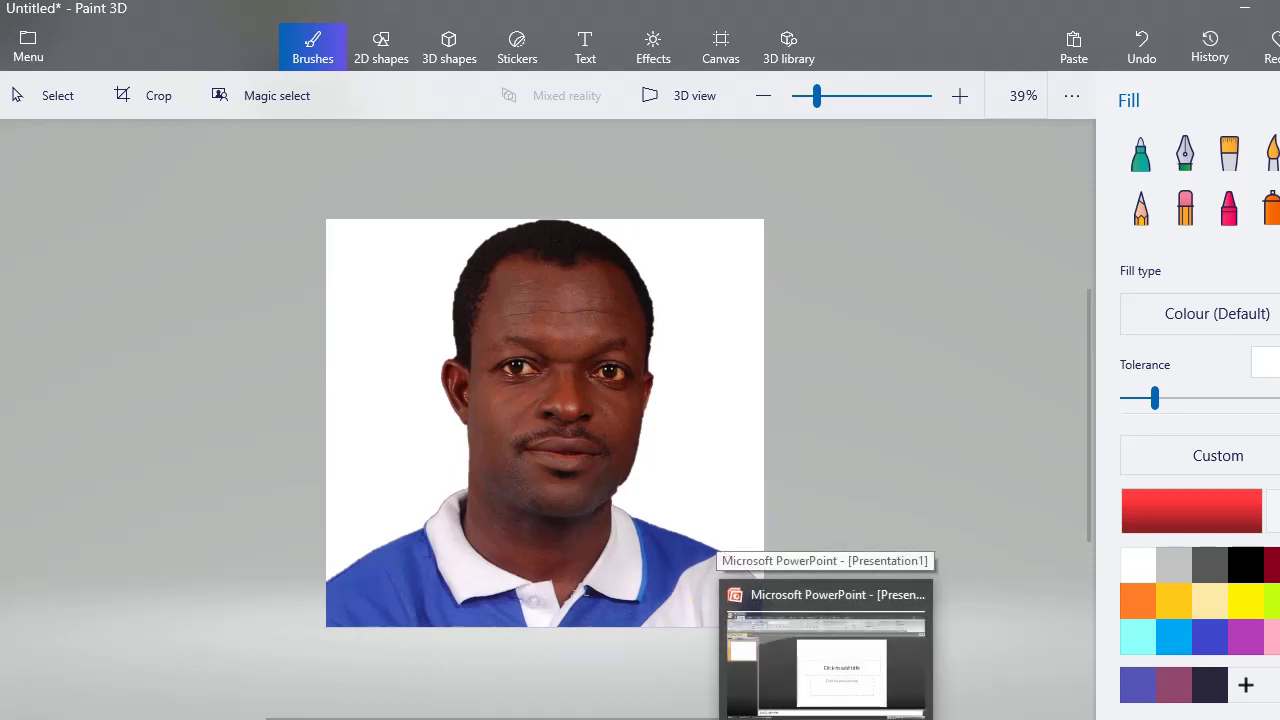
click(825, 665)
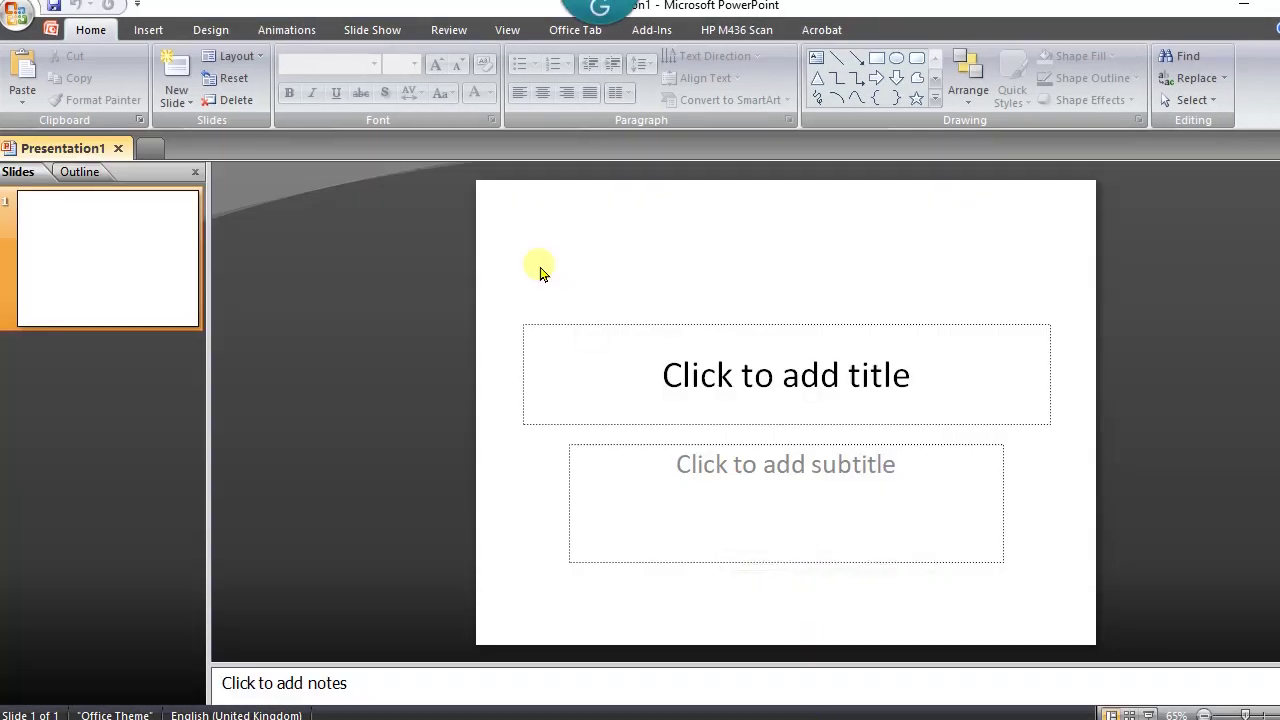
key(ctrl+v)
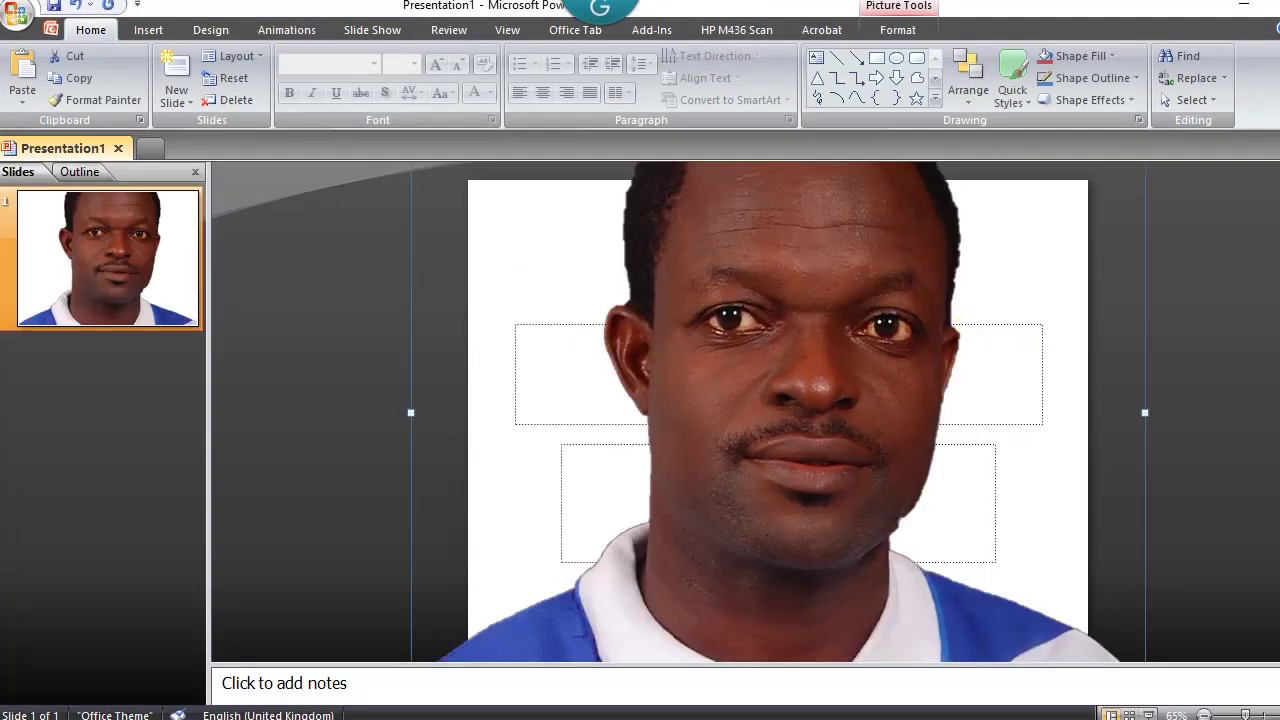
Shrink the pasted portrait proportionally and reposition it near the middle of the slide so it fits within the slide.
scroll(1209, 297, up, 1)
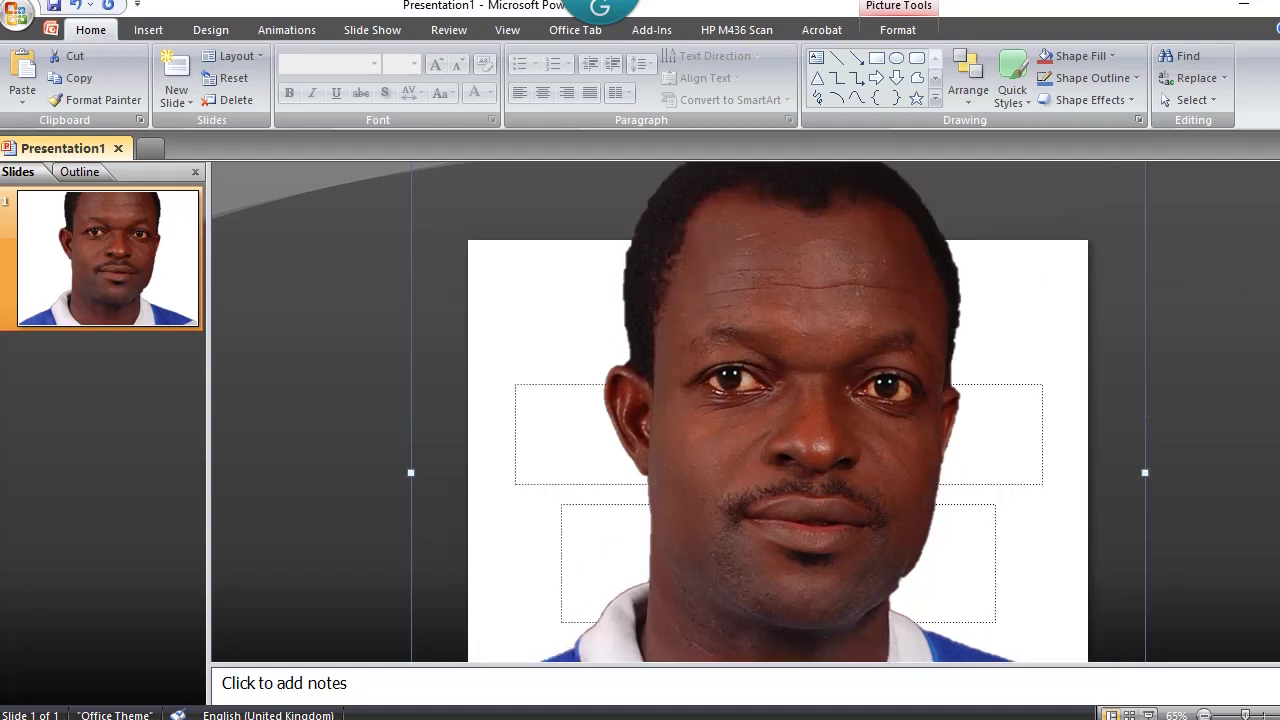
scroll(778, 413, up, 1)
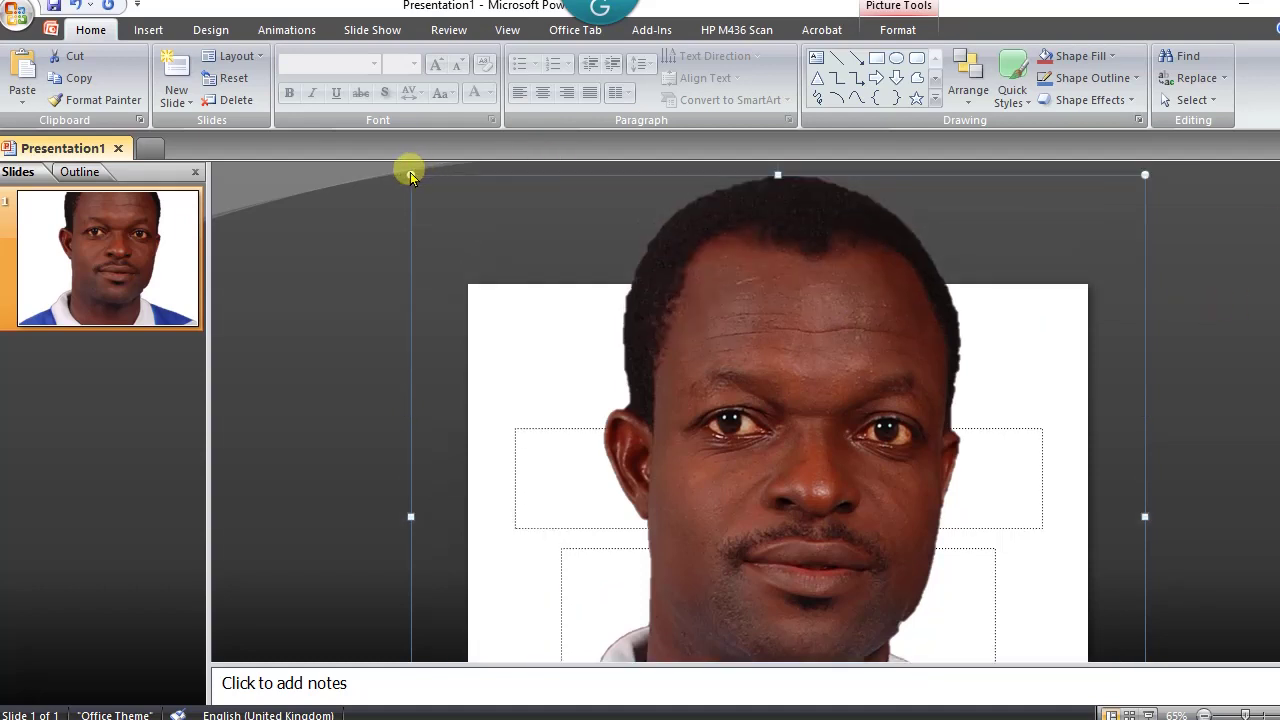
drag(408, 173, 680, 320)
drag(940, 514, 794, 357)
click(1154, 374)
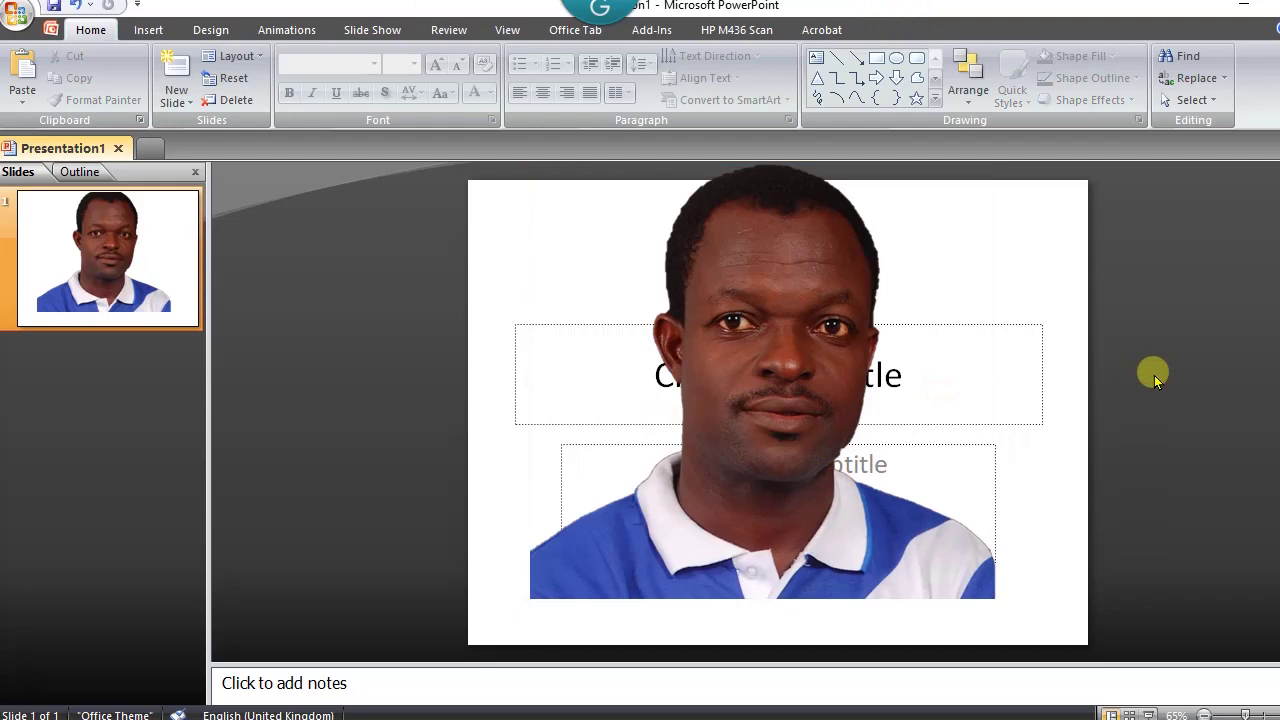
drag(795, 340, 805, 375)
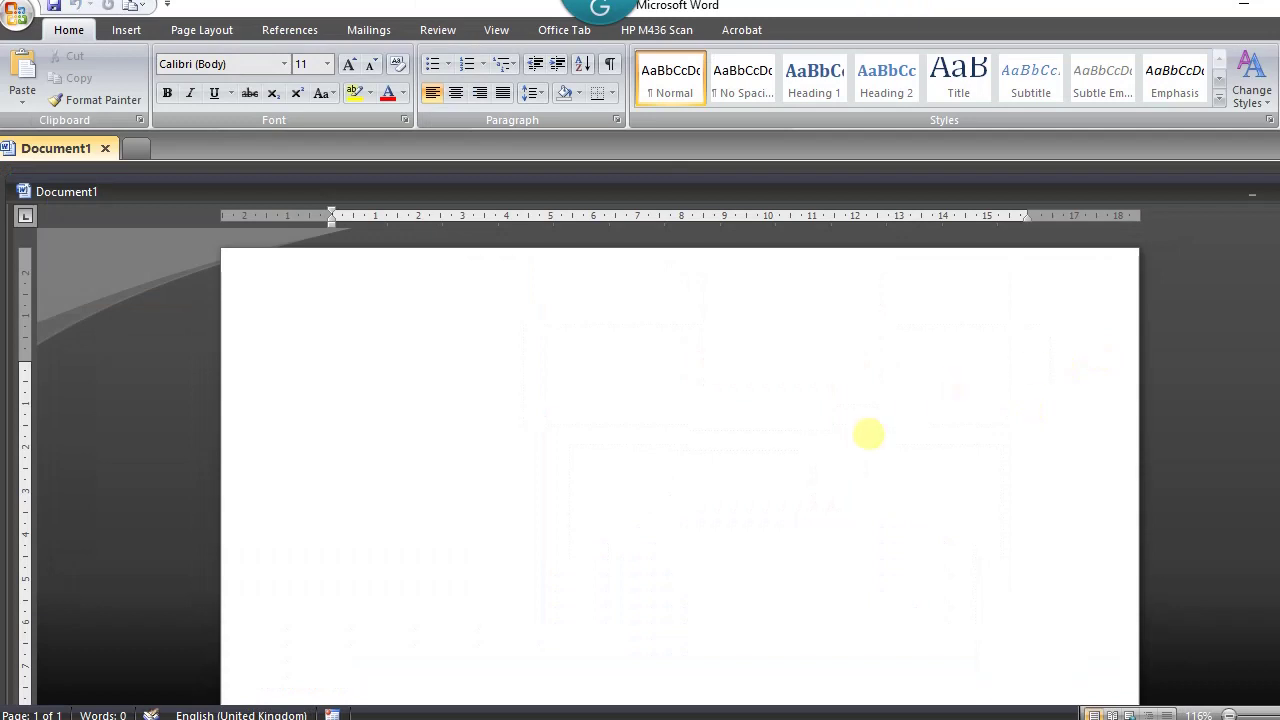
Paste the copied cutout into the blank Word document Document1 and check it from head to shoulders.
key(ctrl+v)
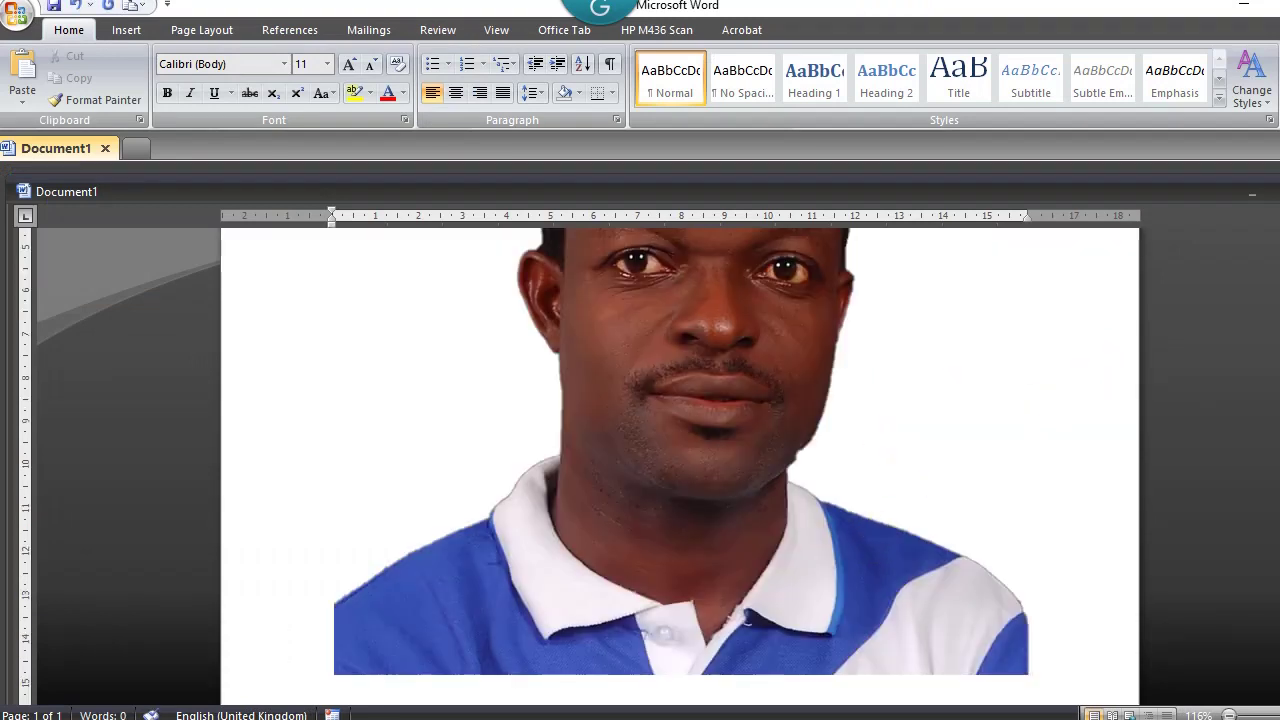
scroll(680, 467, up, 5)
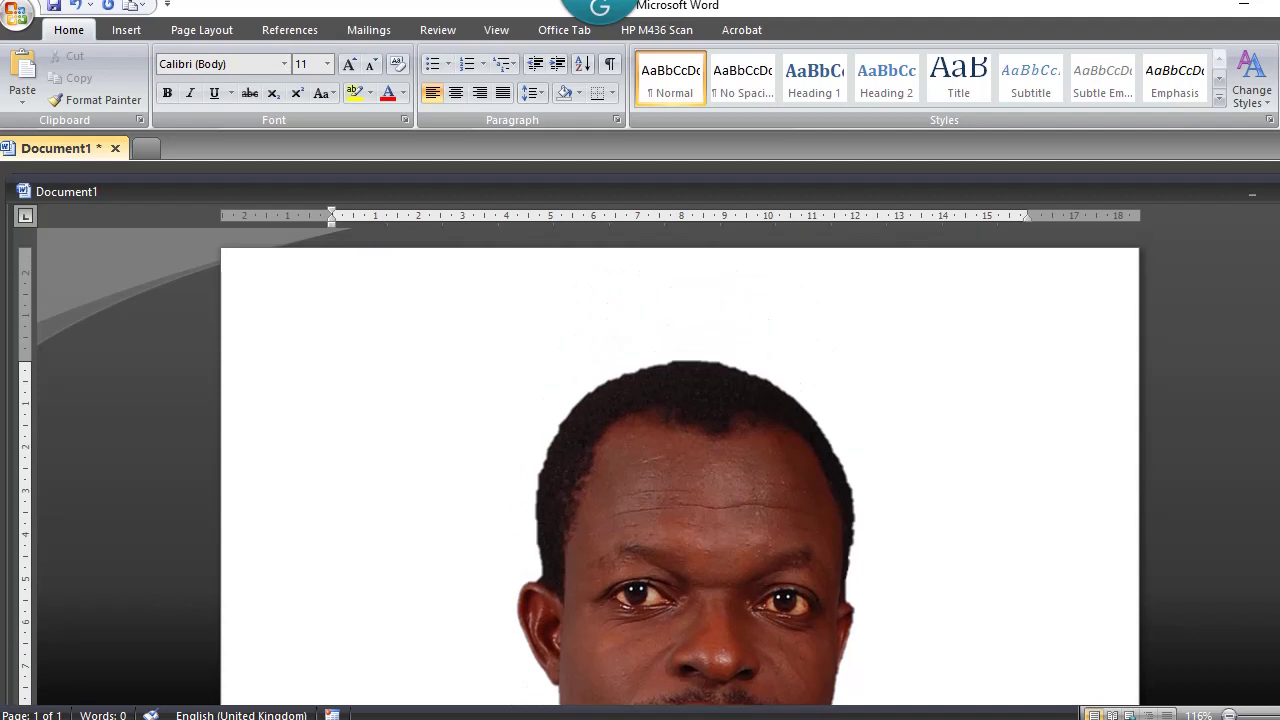
scroll(680, 467, down, 4)
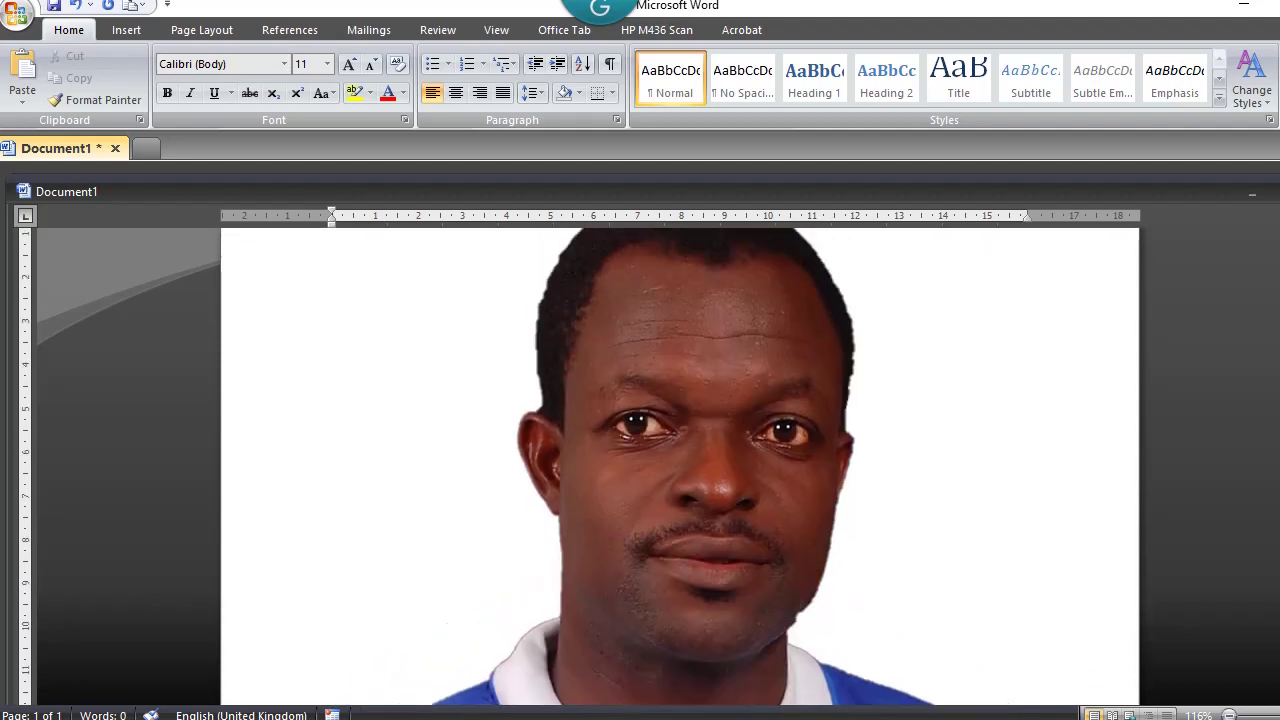
scroll(680, 467, up, 1)
scroll(1263, 350, up, 3)
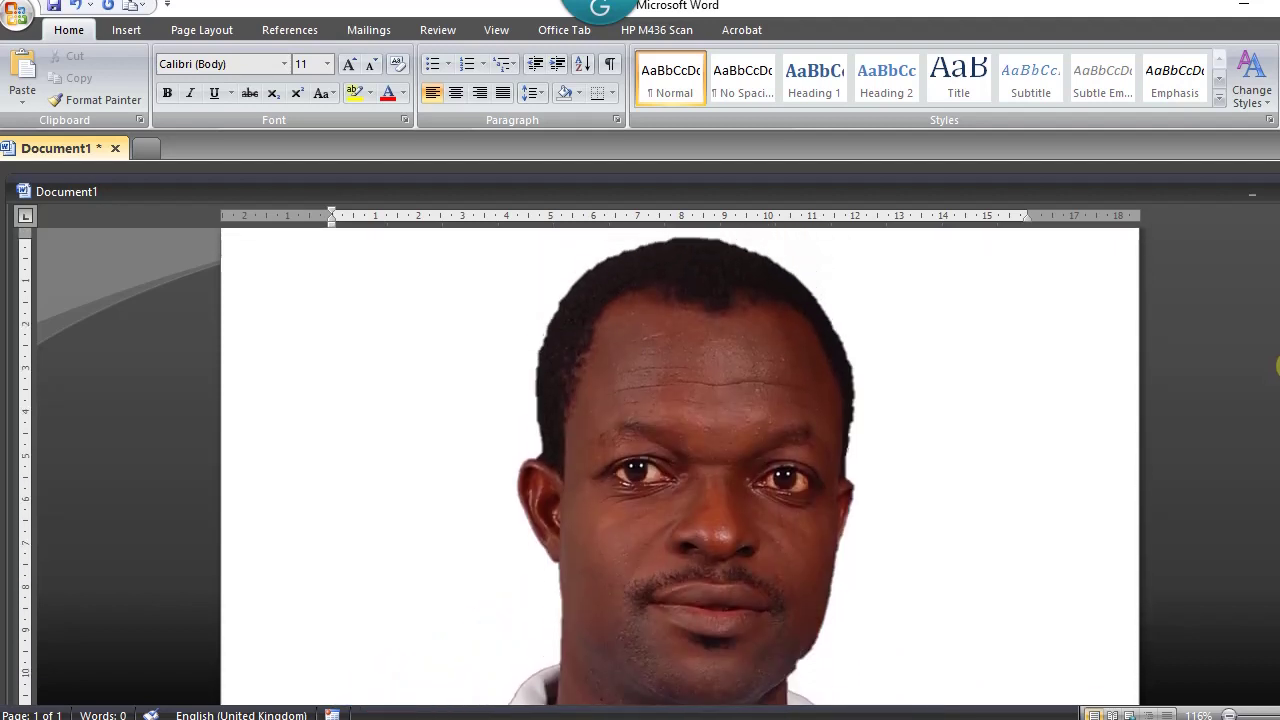
scroll(1263, 350, down, 2)
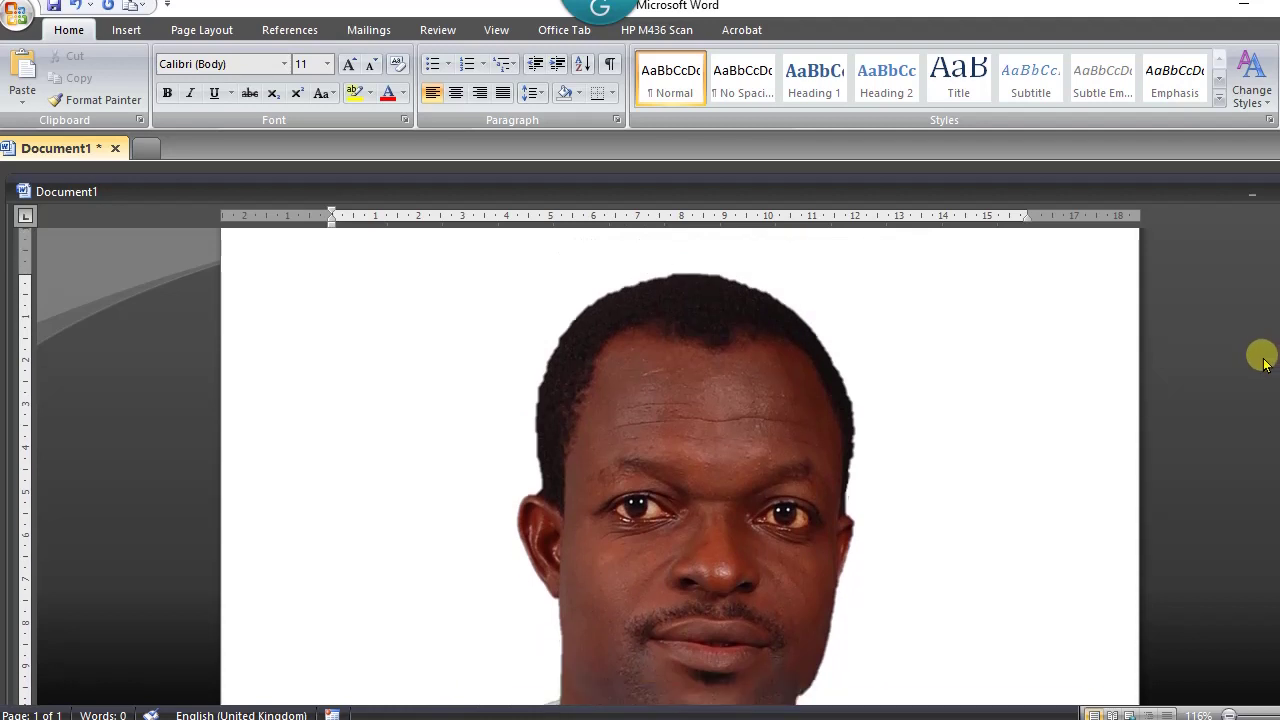
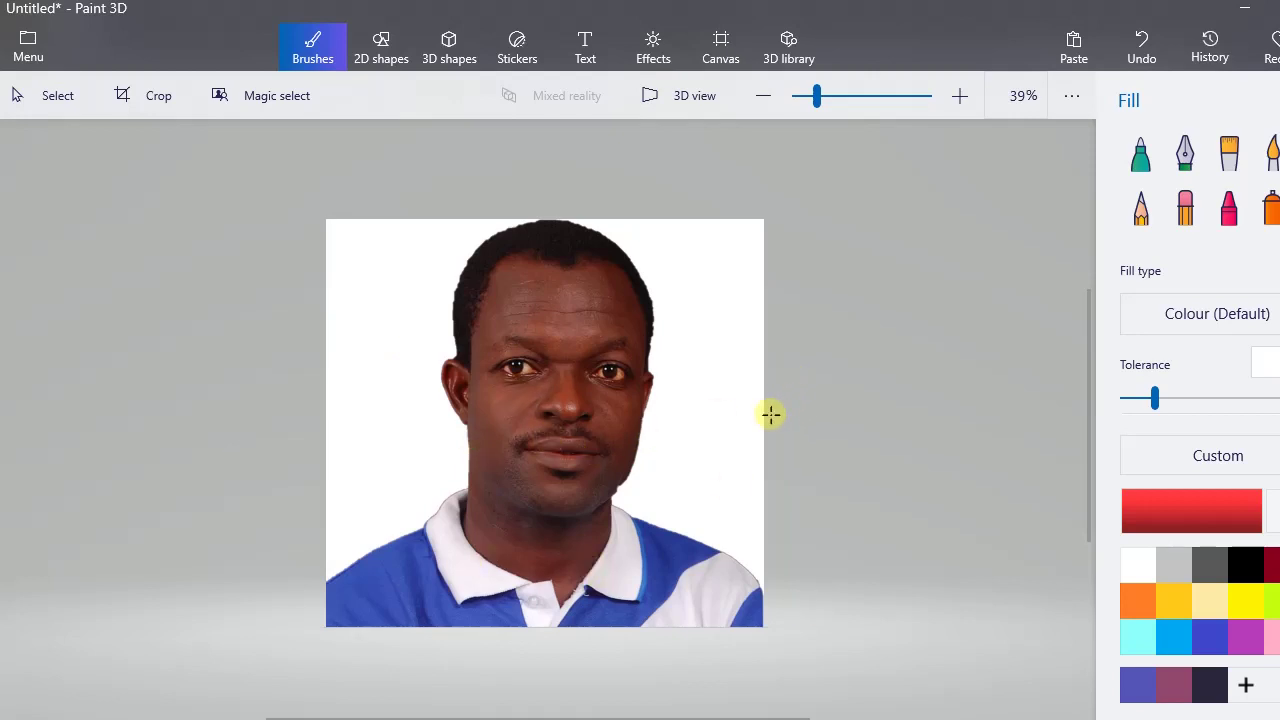
In Paint 3D, save the portrait as a 2D JPEG image named DAN2SCO.jpg in the UB LOVE folder.
click(30, 50)
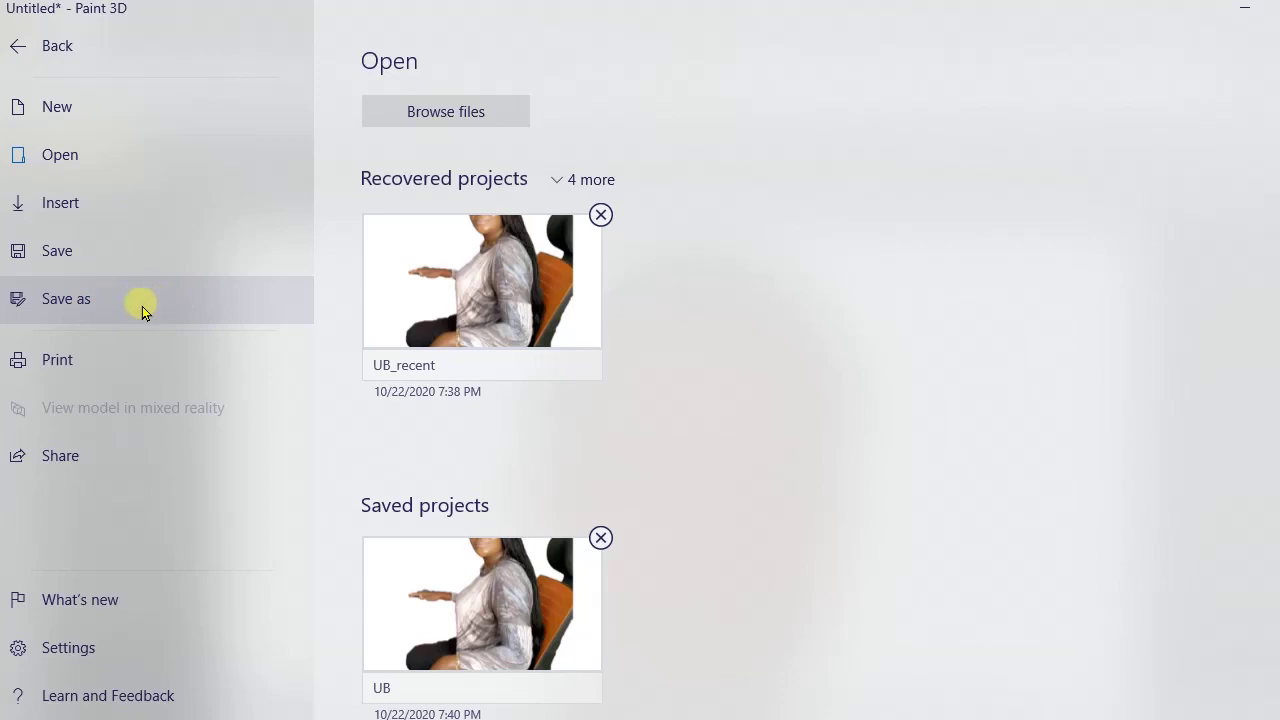
click(177, 309)
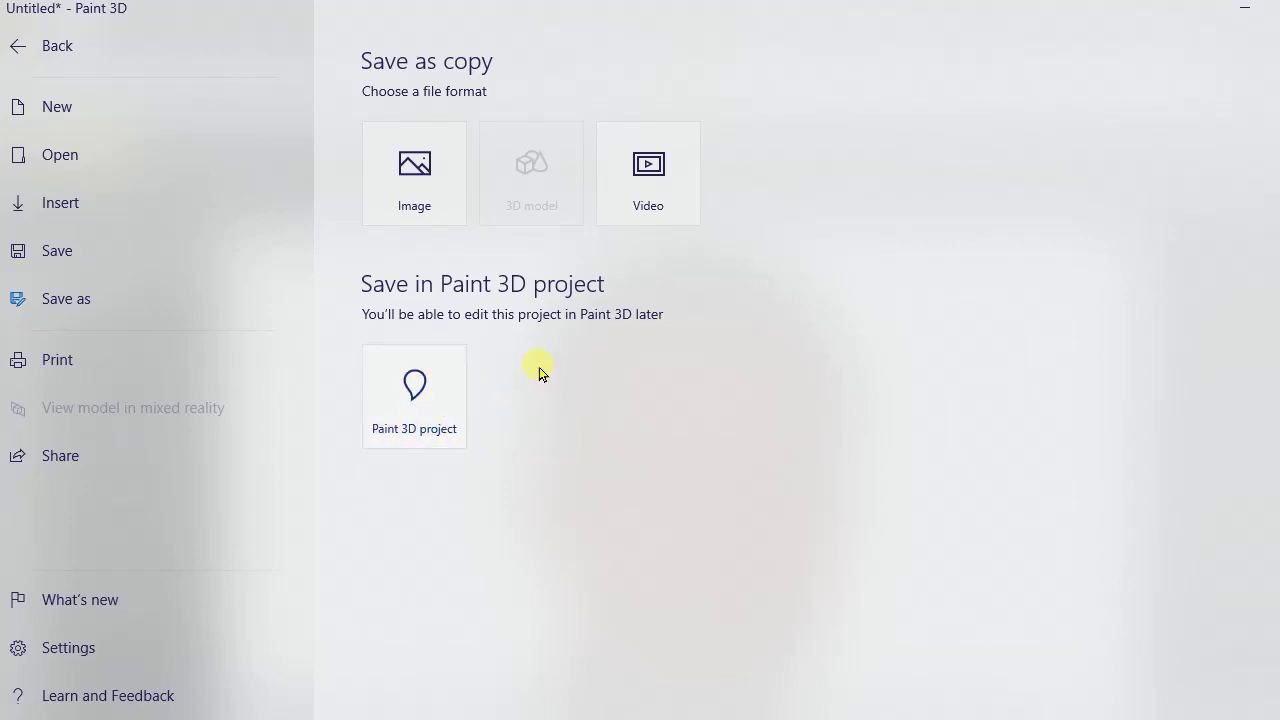
click(407, 158)
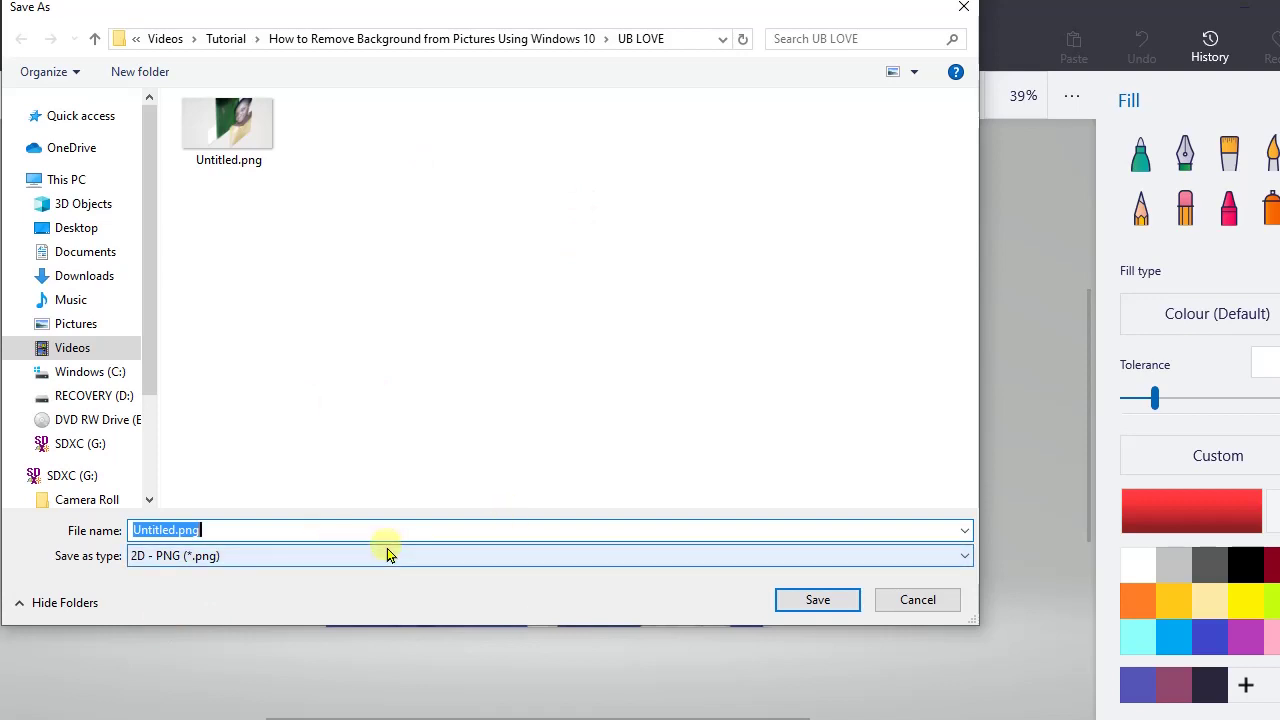
text(DAN)
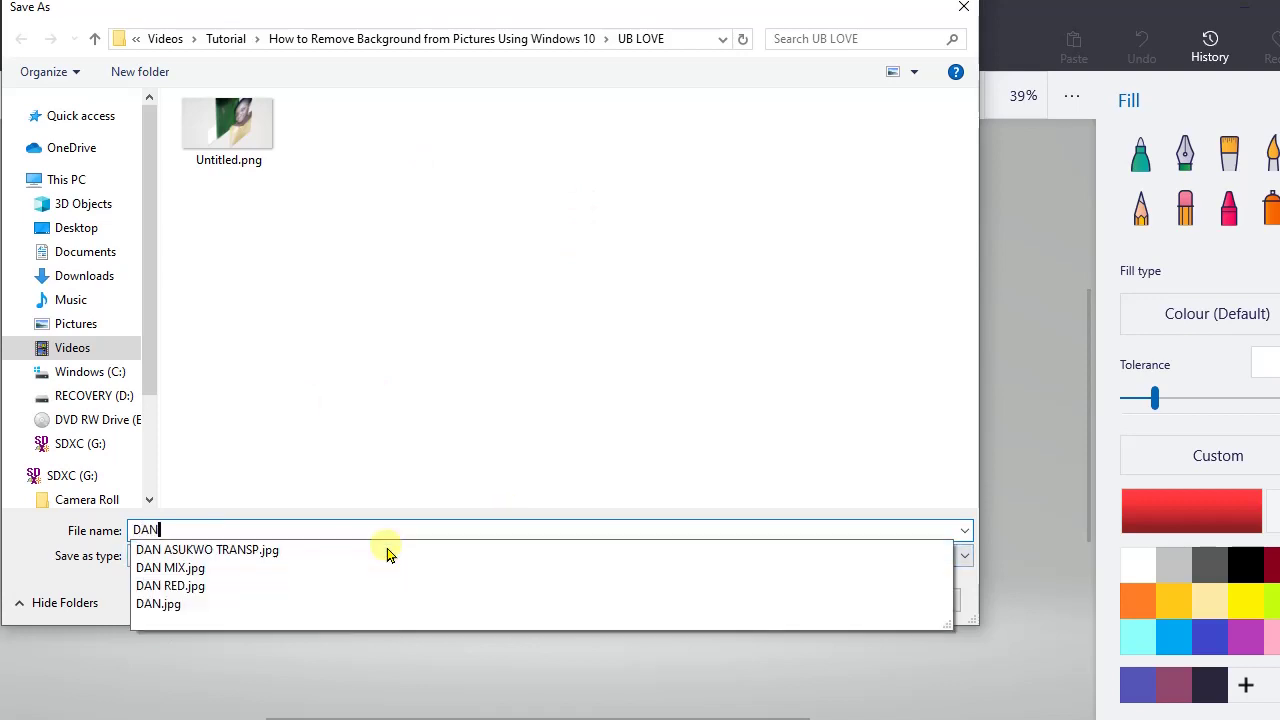
text(2SCO)
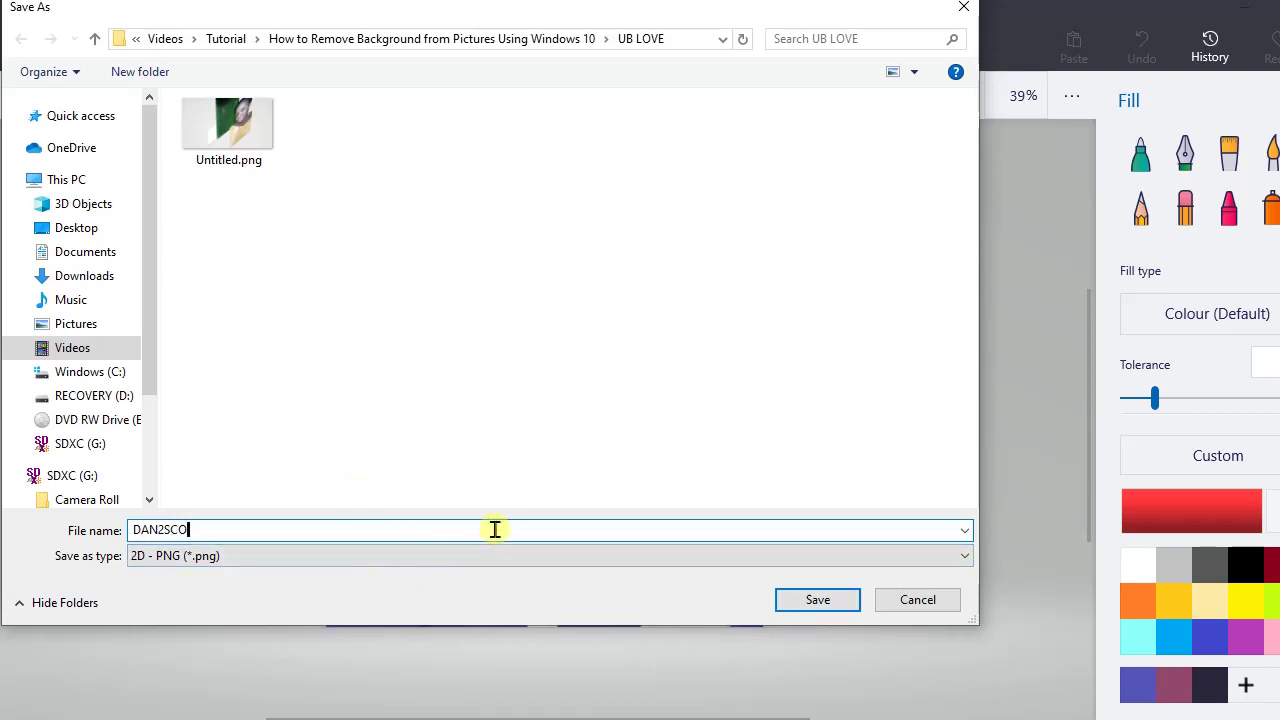
click(940, 557)
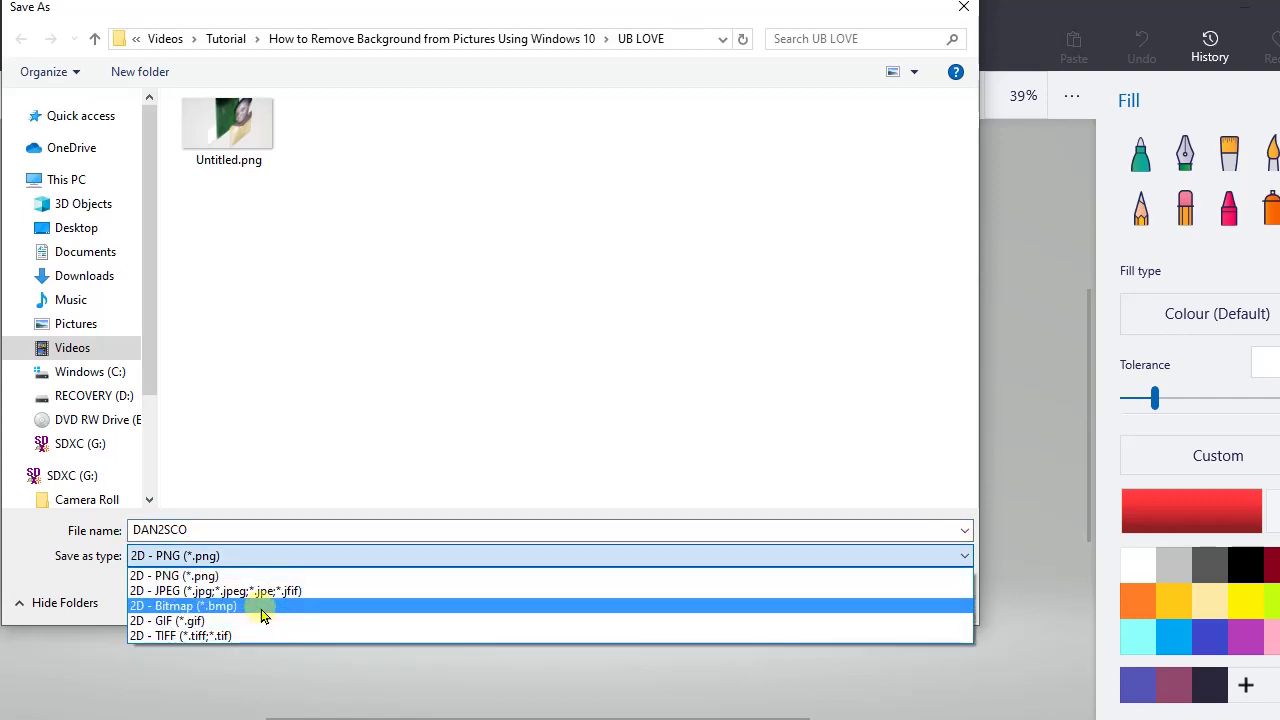
click(176, 593)
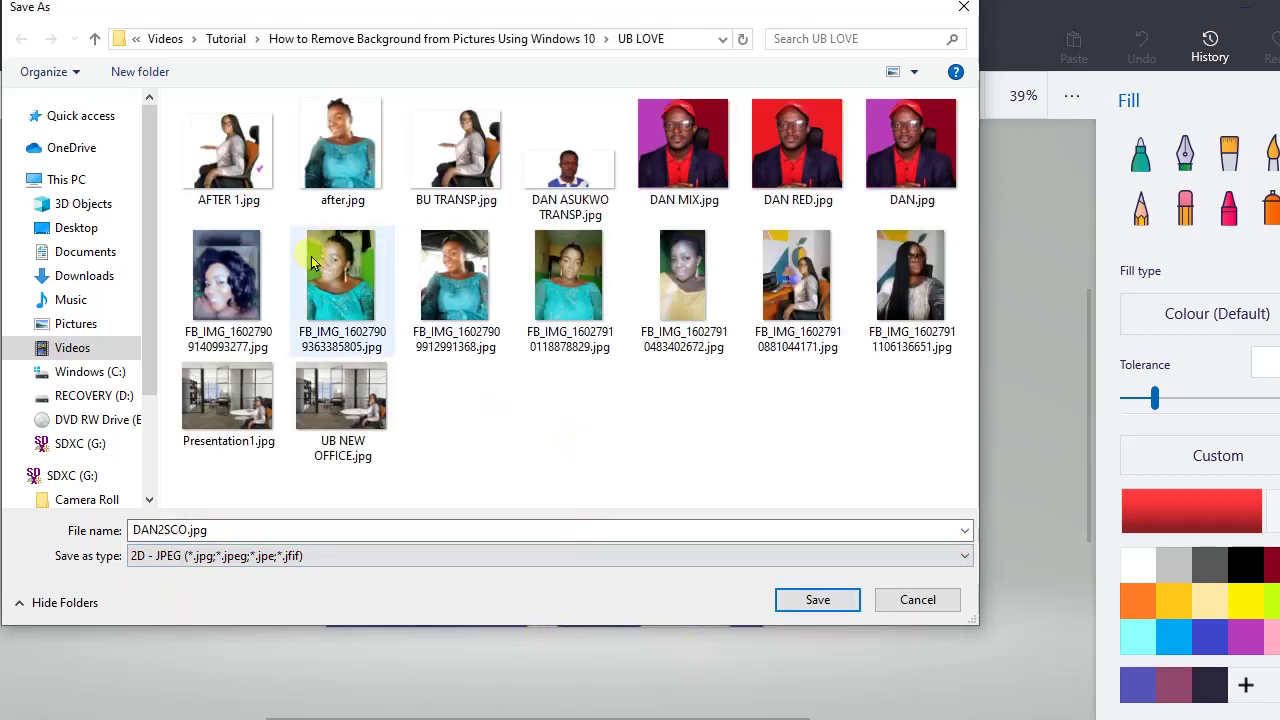
click(814, 598)
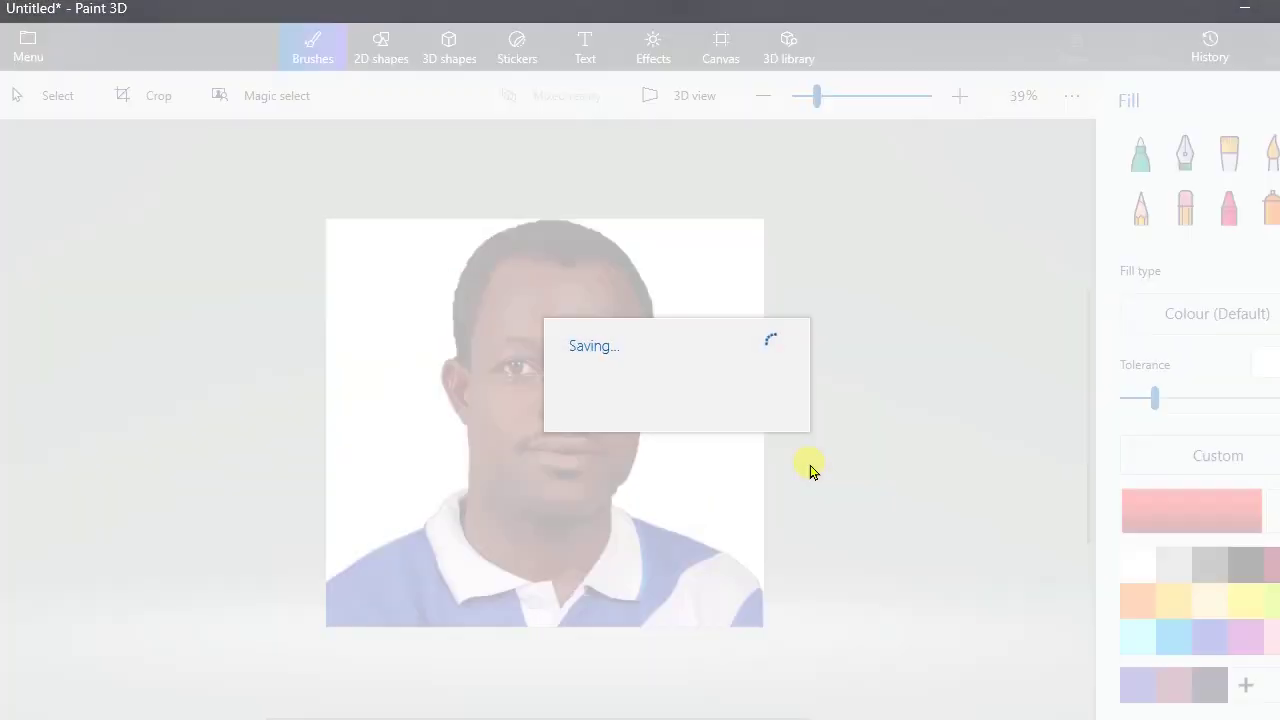